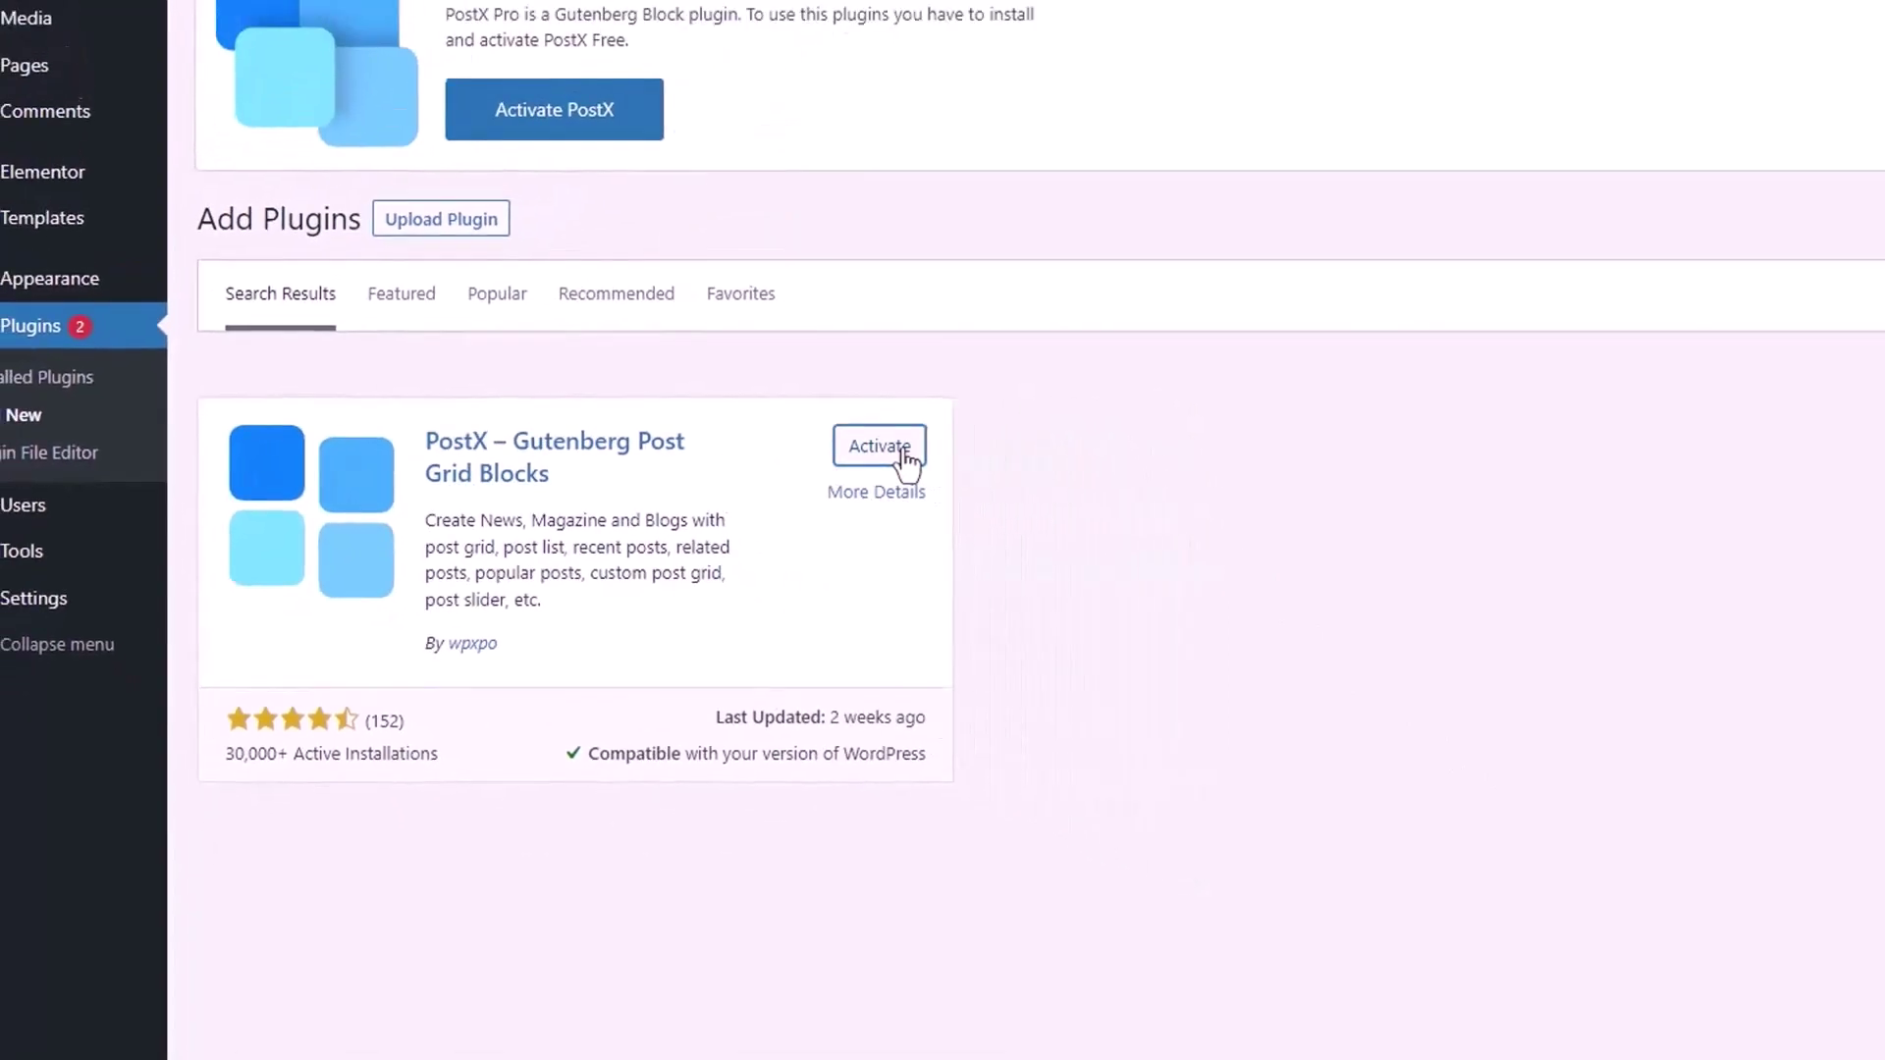
Activate the PostX plugin and enable the ChatGPT toggle on the PostX Addons page
{"action": "left_click", "coordinate": [906, 458]}
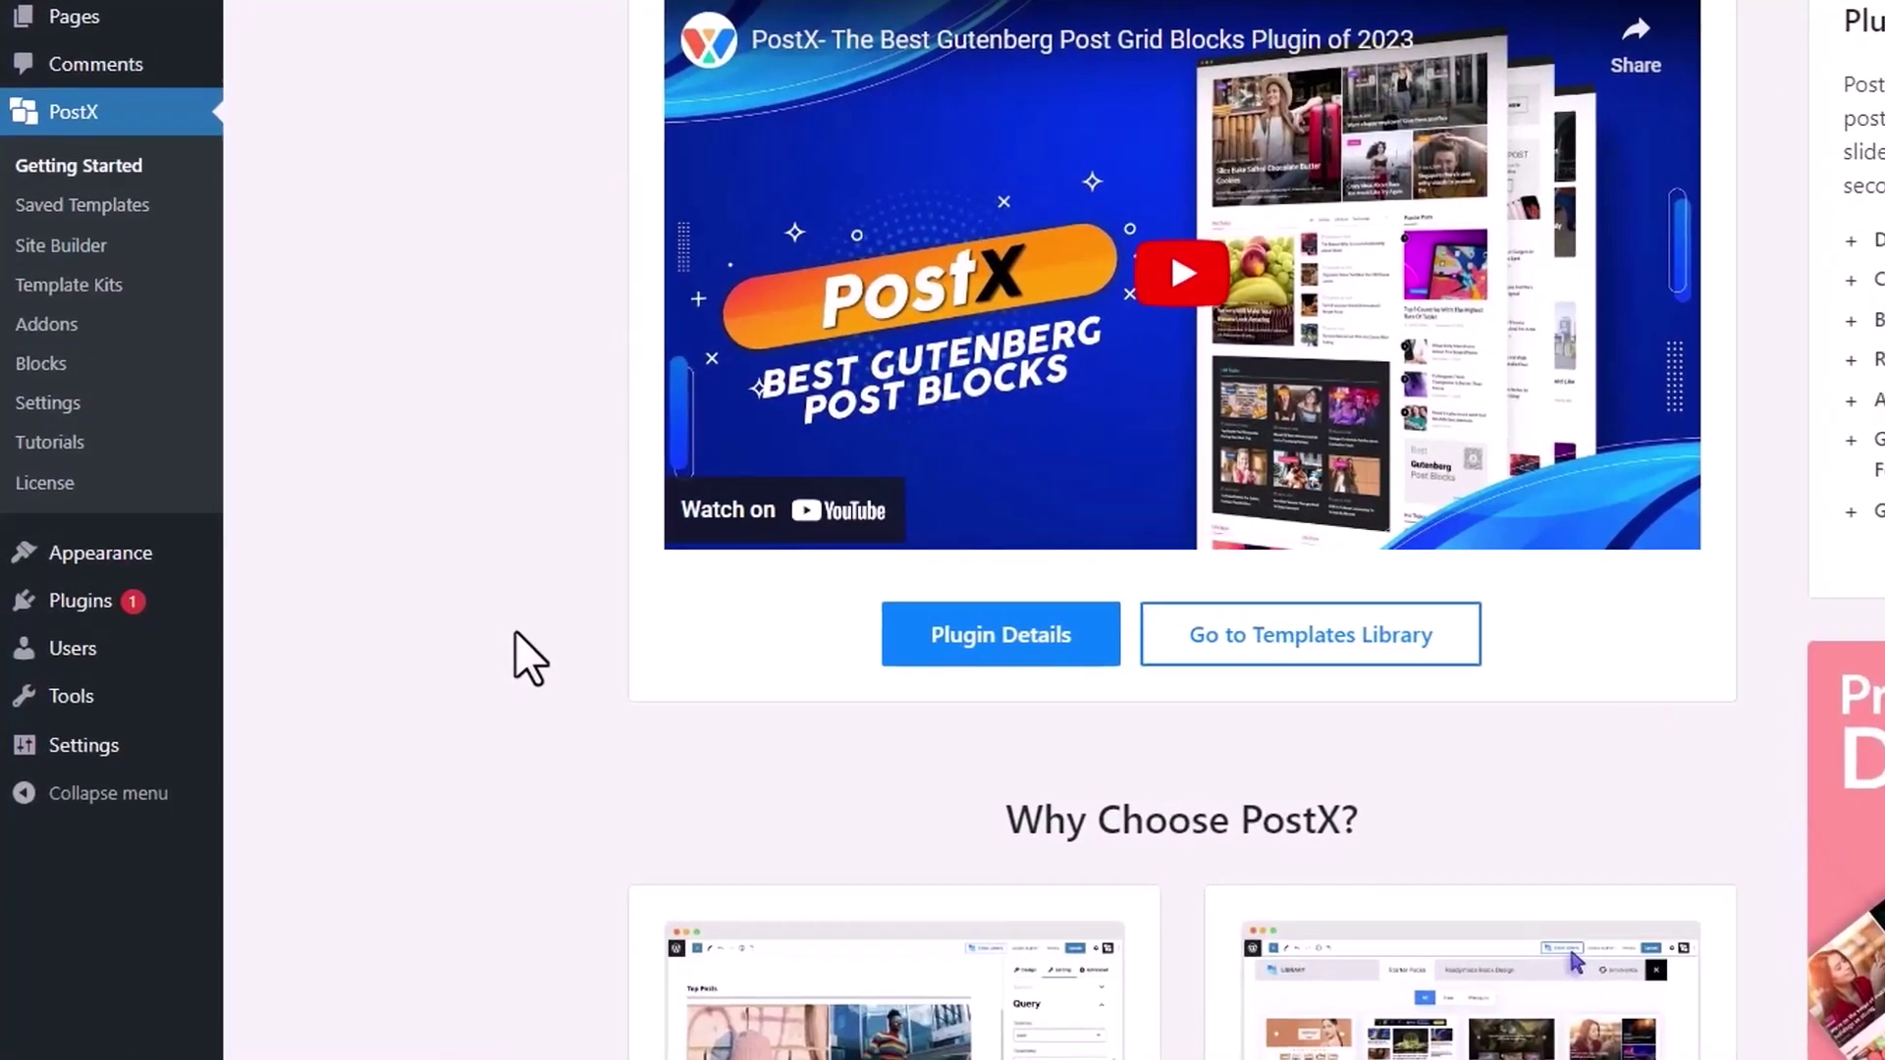
{"action": "left_click", "coordinate": [110, 323]}
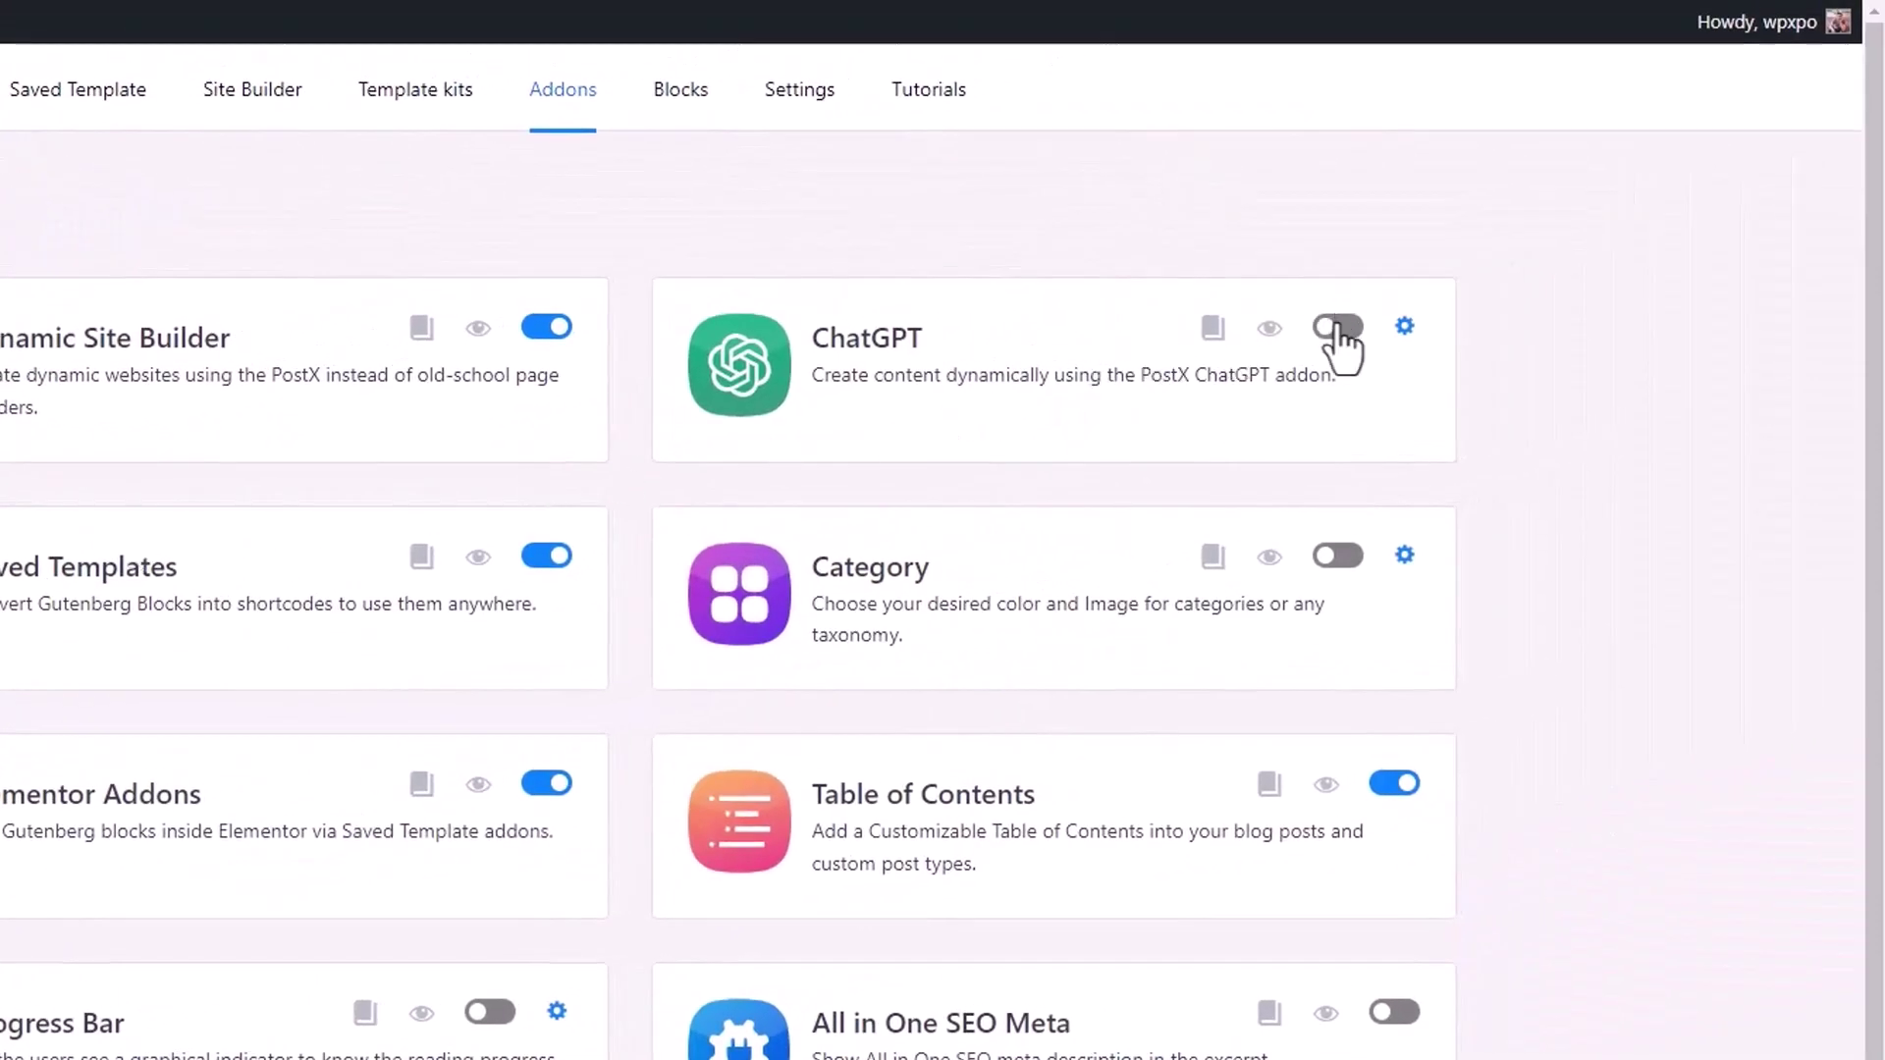
{"action": "left_click", "coordinate": [1339, 332]}
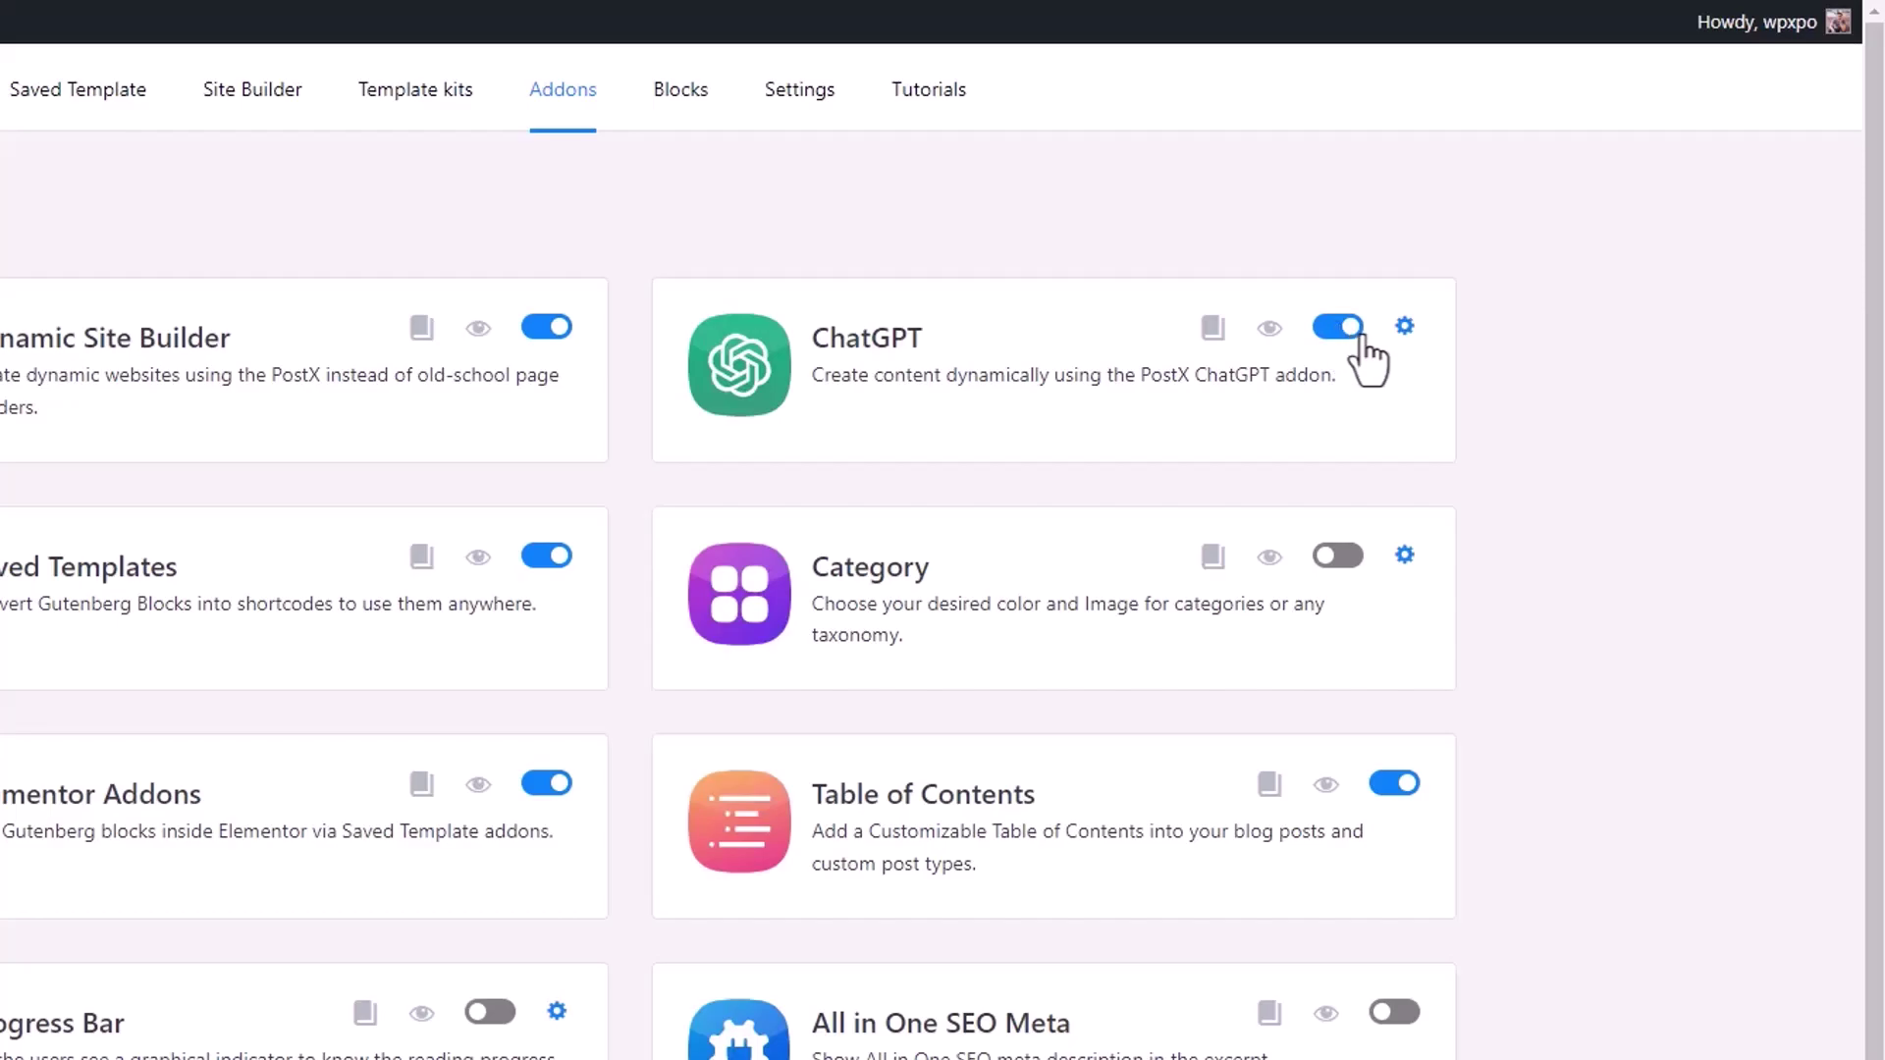
Enter the OpenAI secret key, keep gpt-3.5-turbo, and save the ChatGPT addon settings
{"action": "left_click", "coordinate": [1404, 328]}
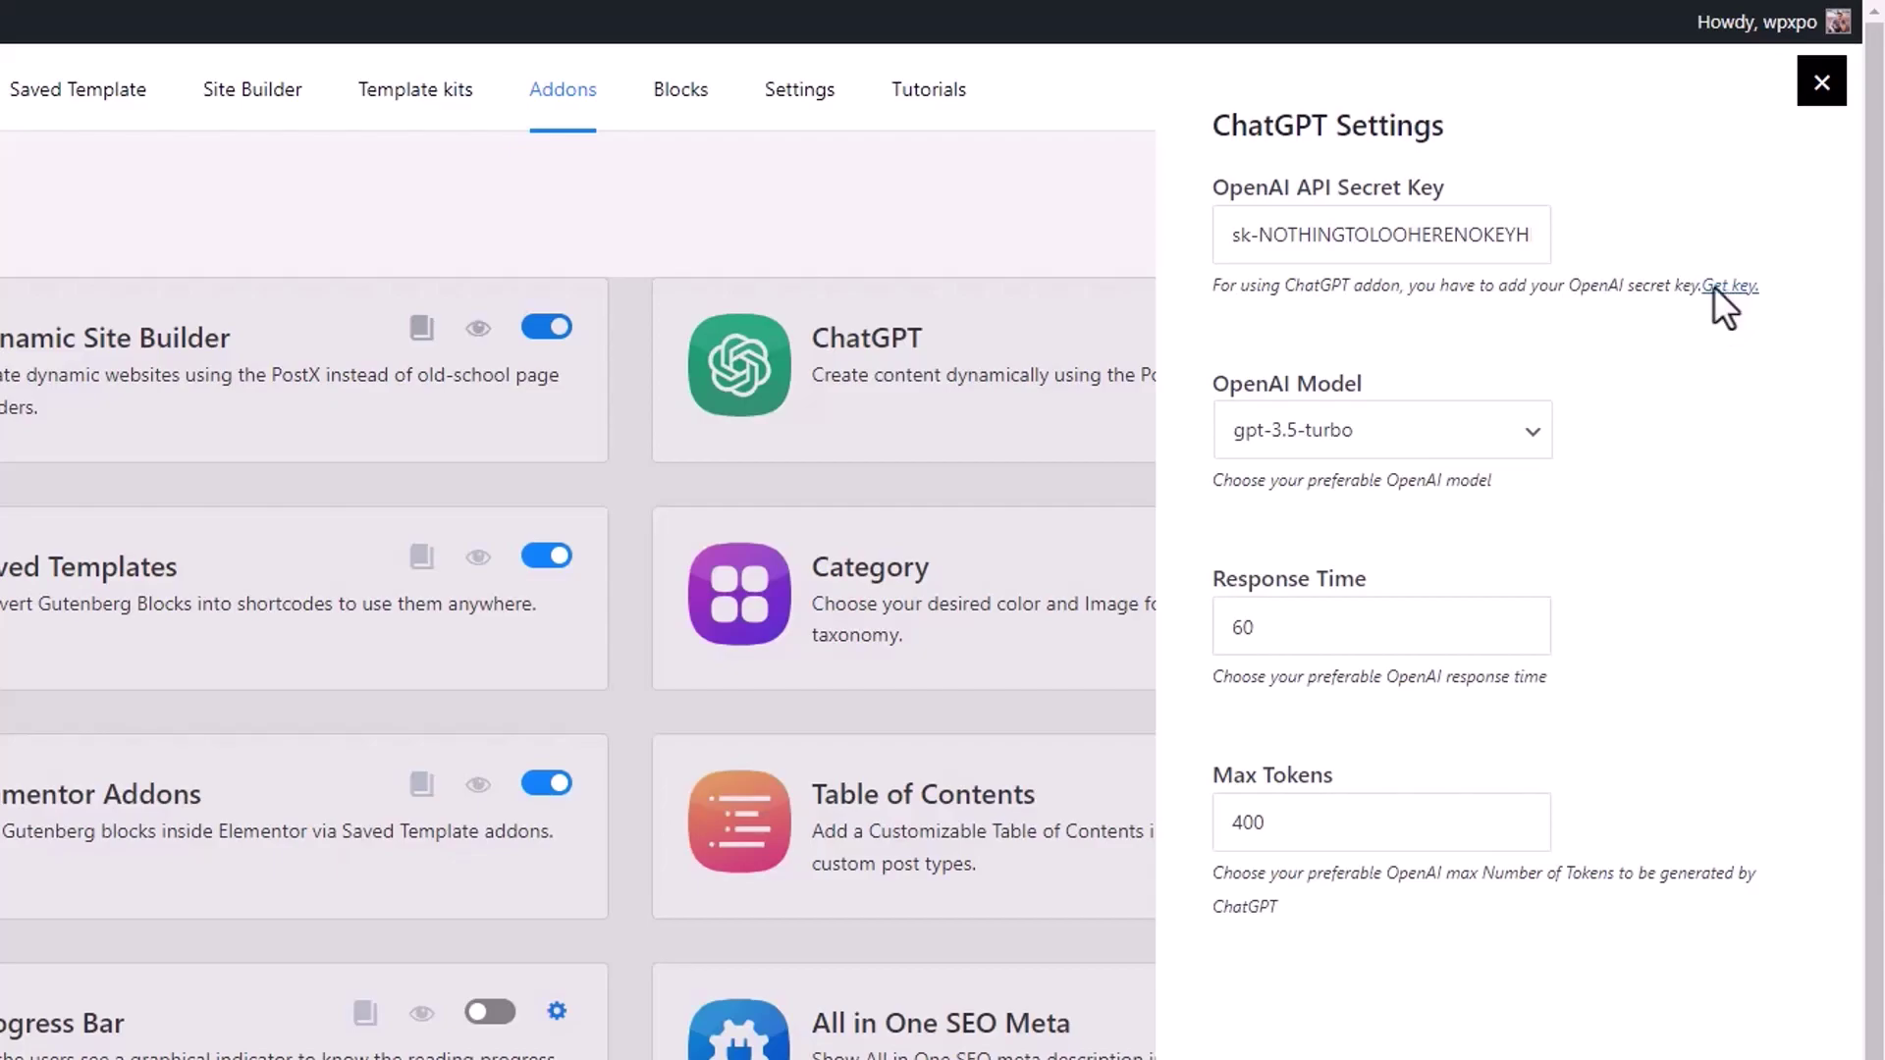
{"action": "left_click", "coordinate": [1522, 432]}
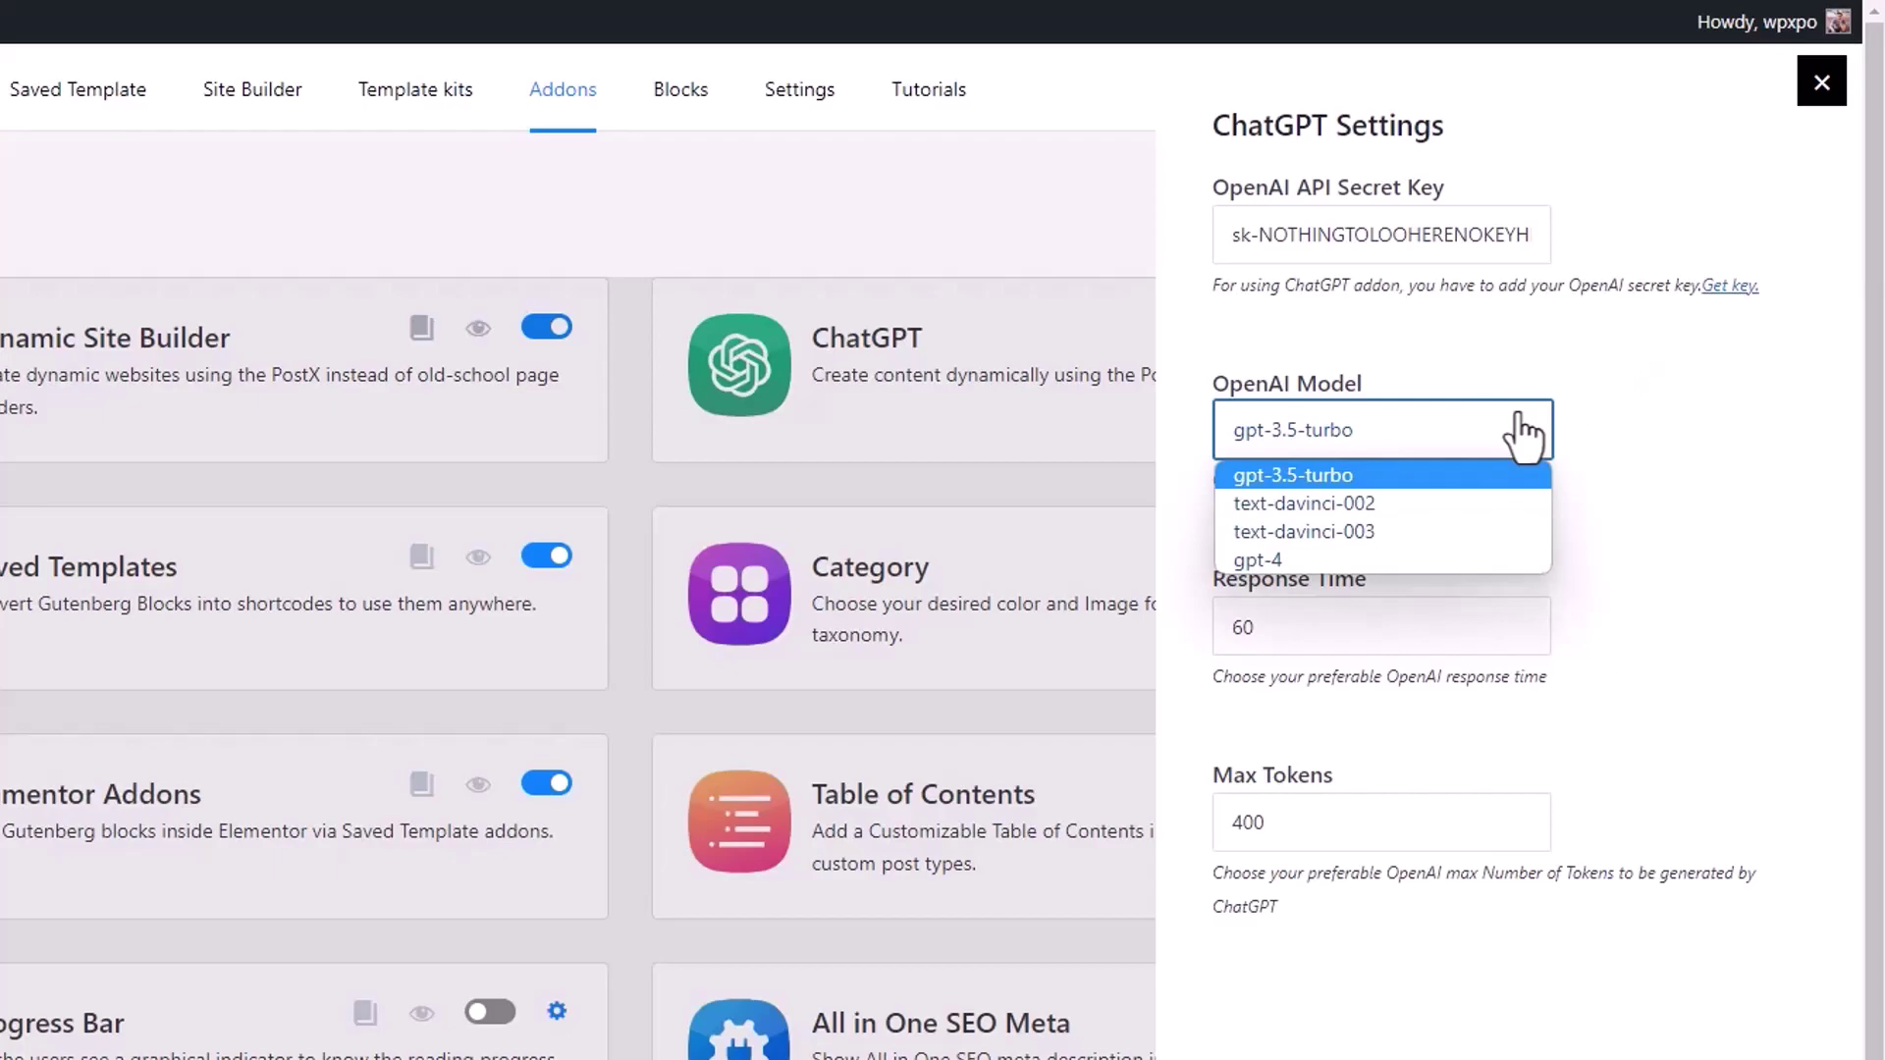
{"action": "left_click", "coordinate": [1522, 432]}
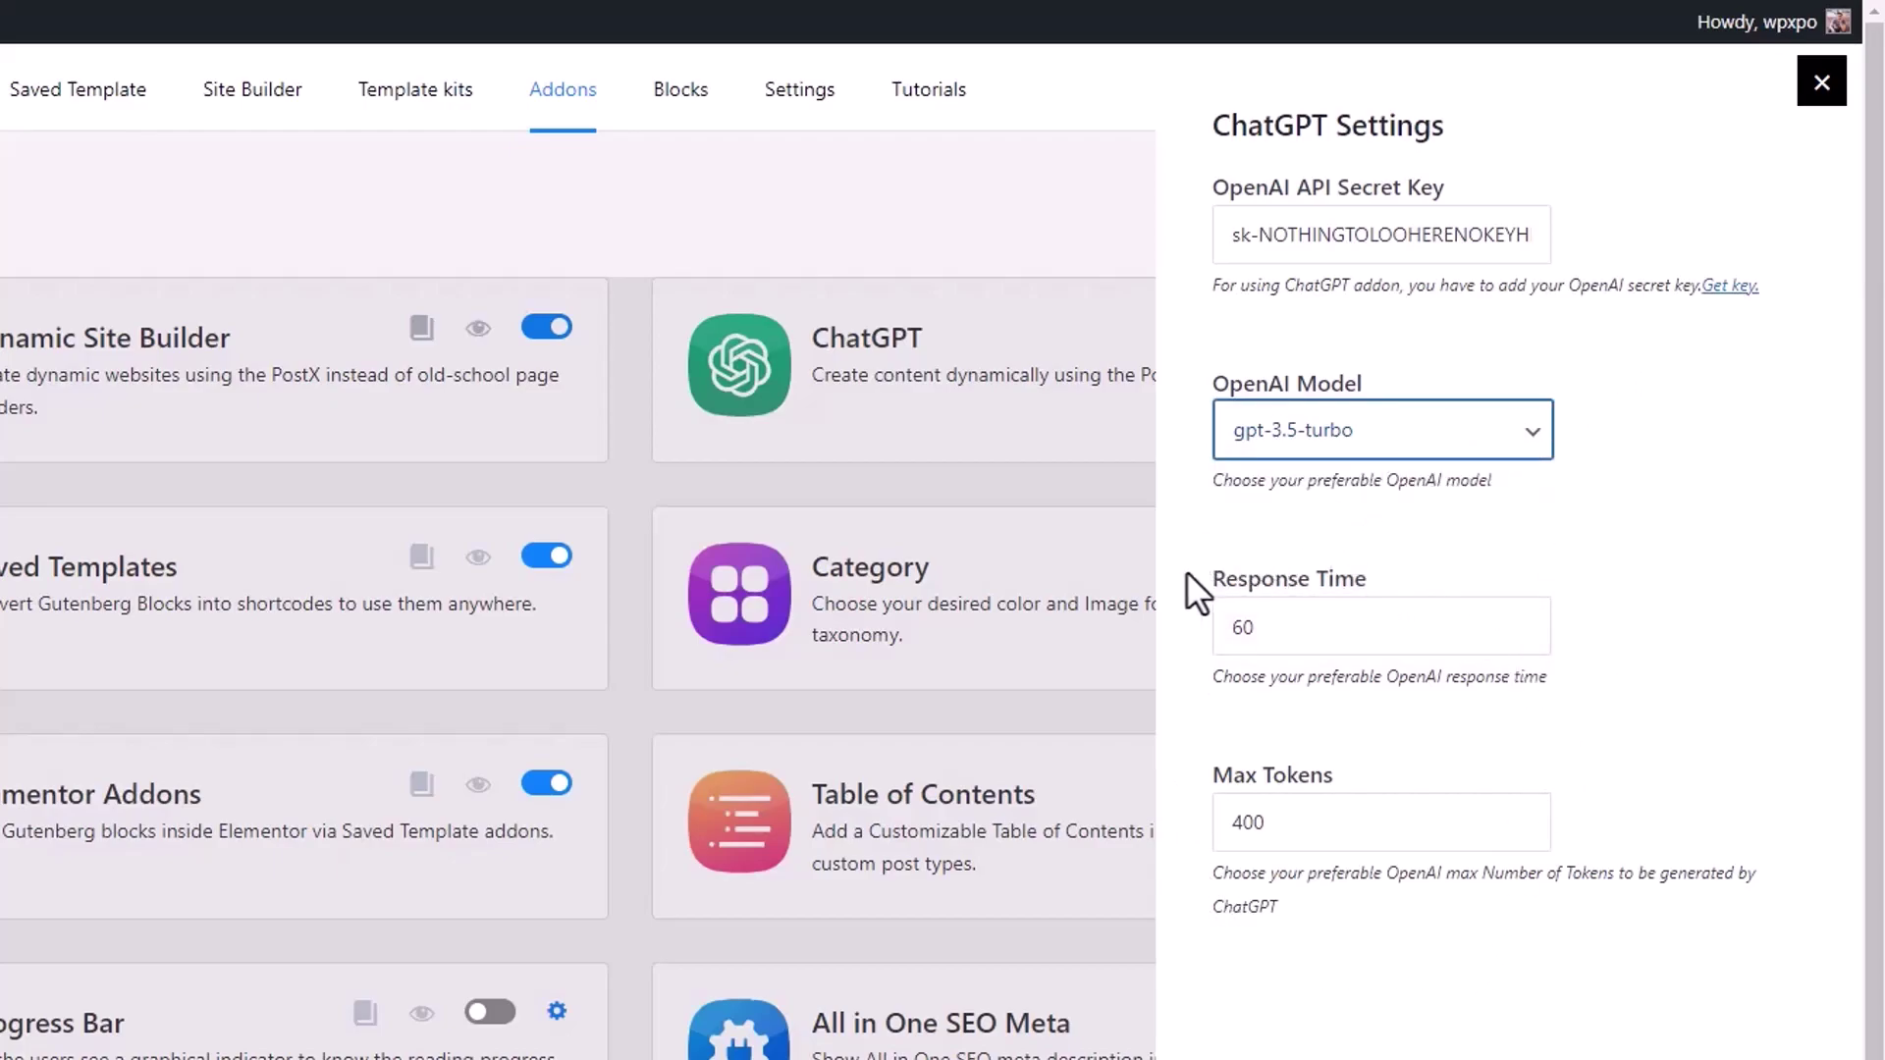
{"action": "scroll", "coordinate": [1188, 579], "scroll_direction": "down", "scroll_amount": 5}
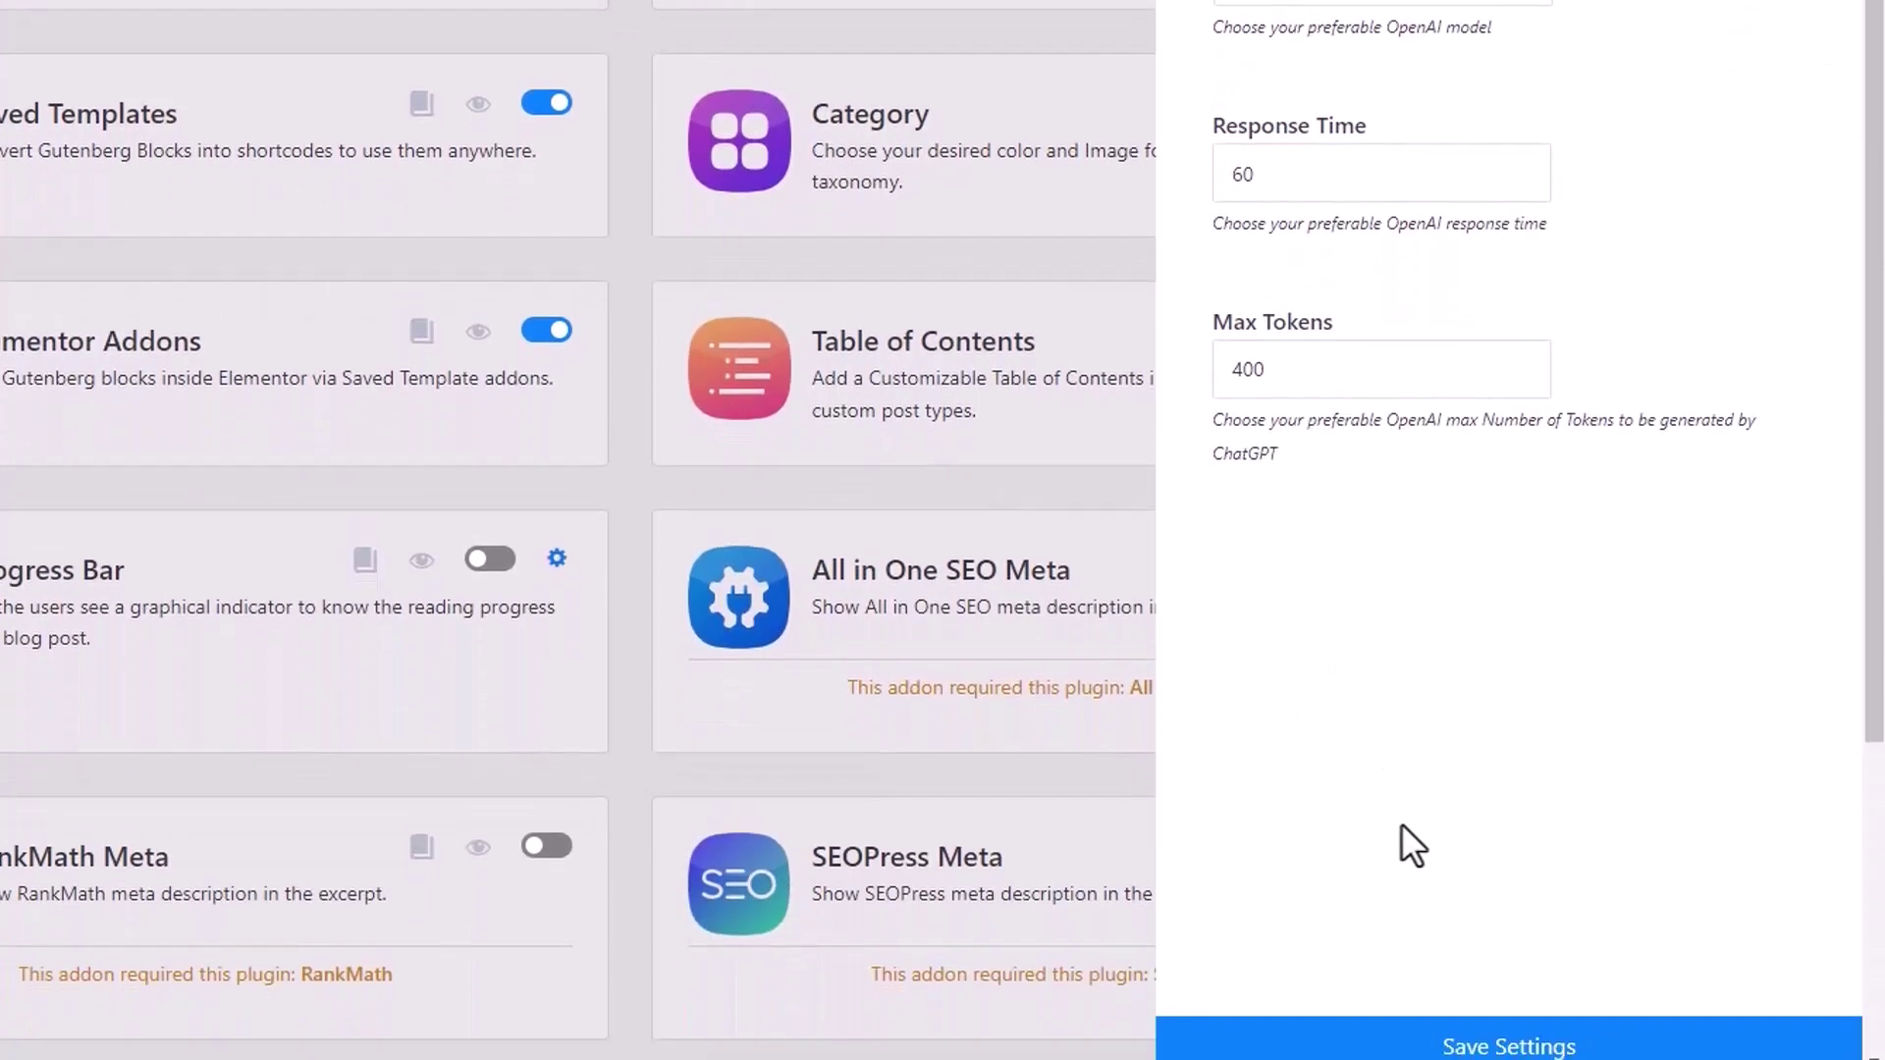
{"action": "left_click", "coordinate": [1498, 1035]}
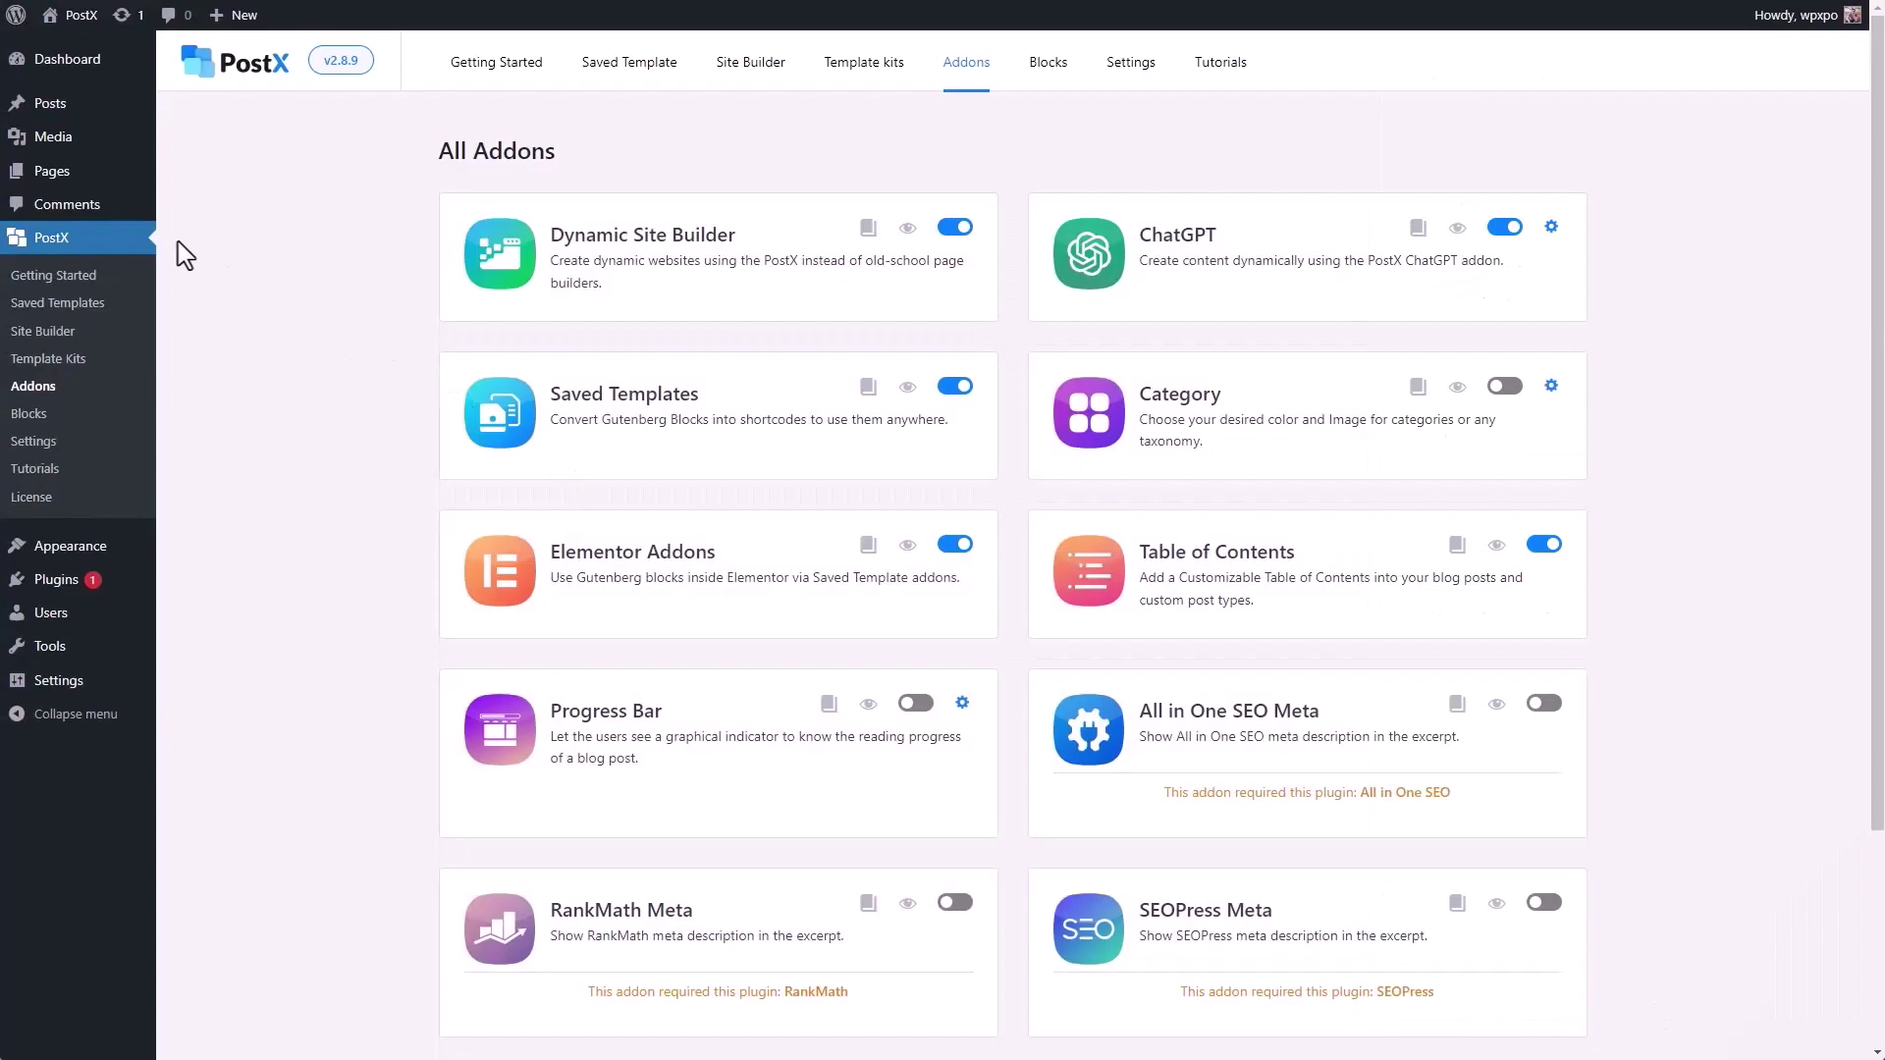
Start a new page and enter 'What is WordPress?' in the ChatGPT prompt dialog
{"action": "mouse_move", "coordinate": [69, 177]}
{"action": "left_click", "coordinate": [214, 205]}
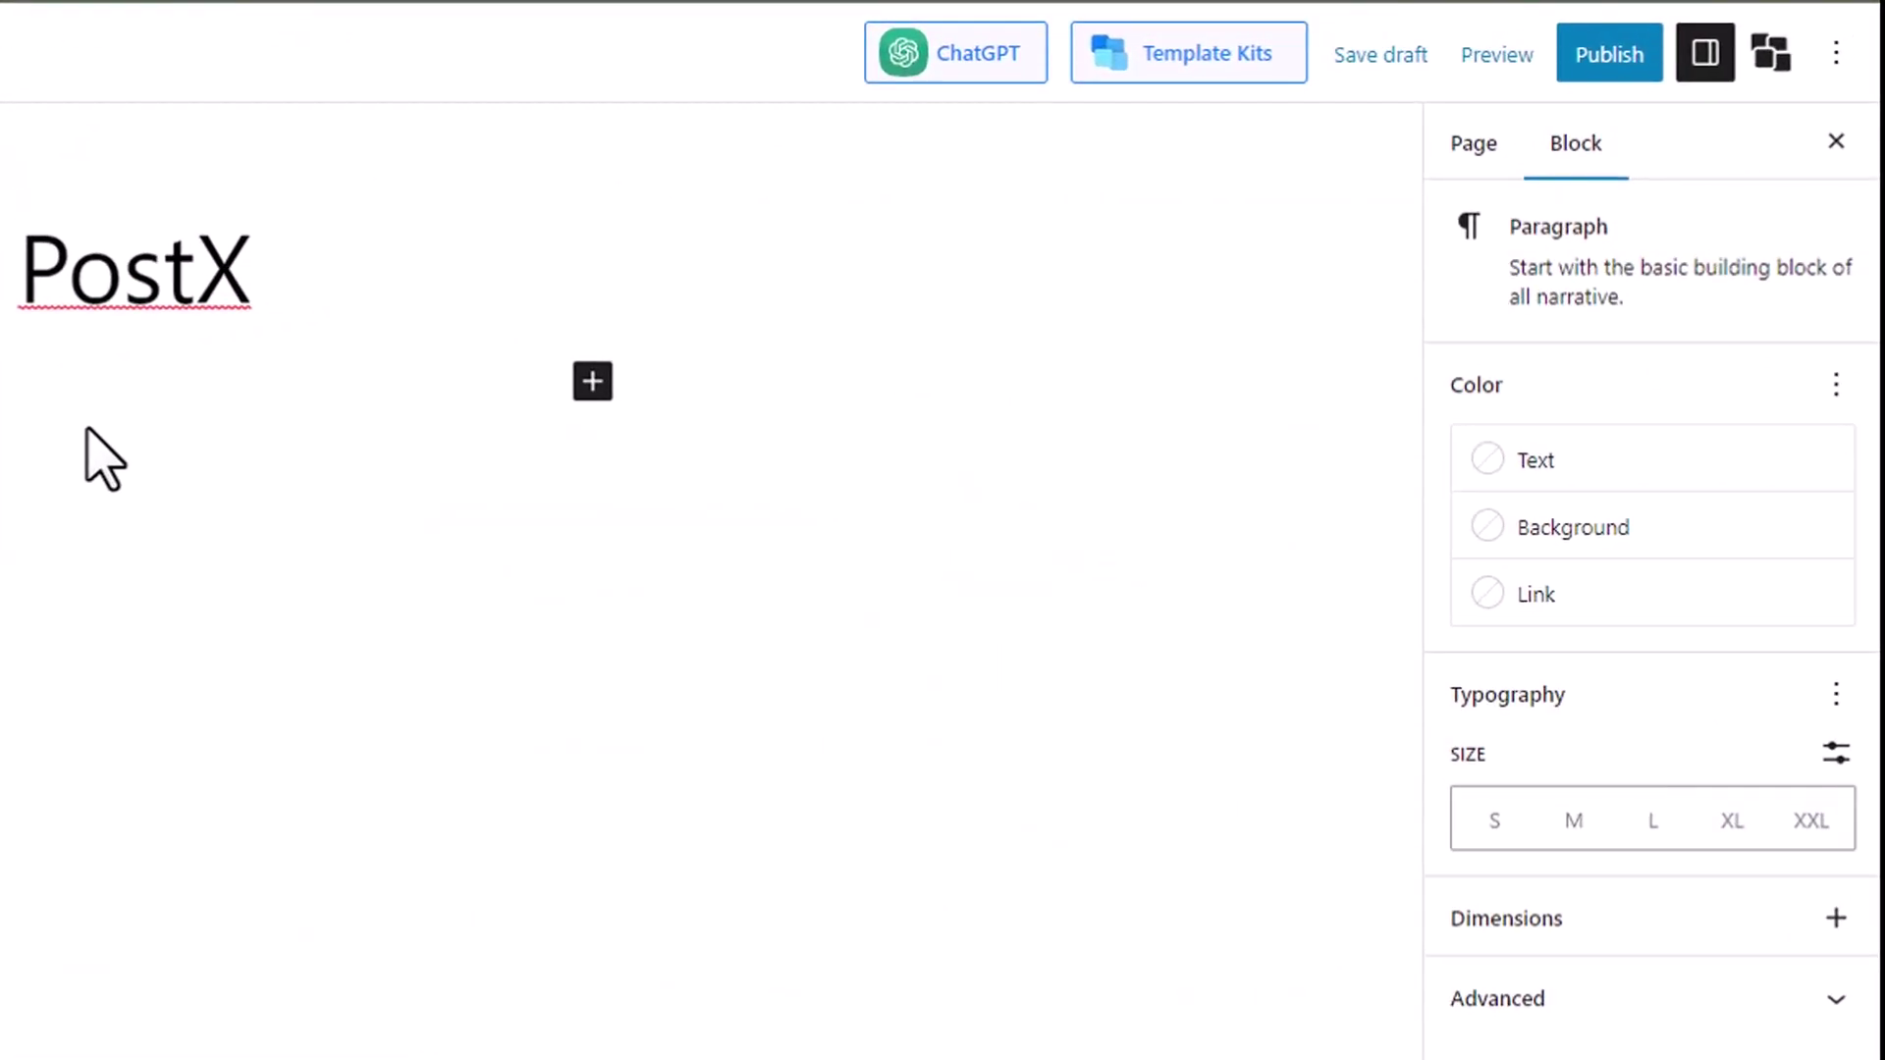
{"action": "left_click", "coordinate": [967, 59]}
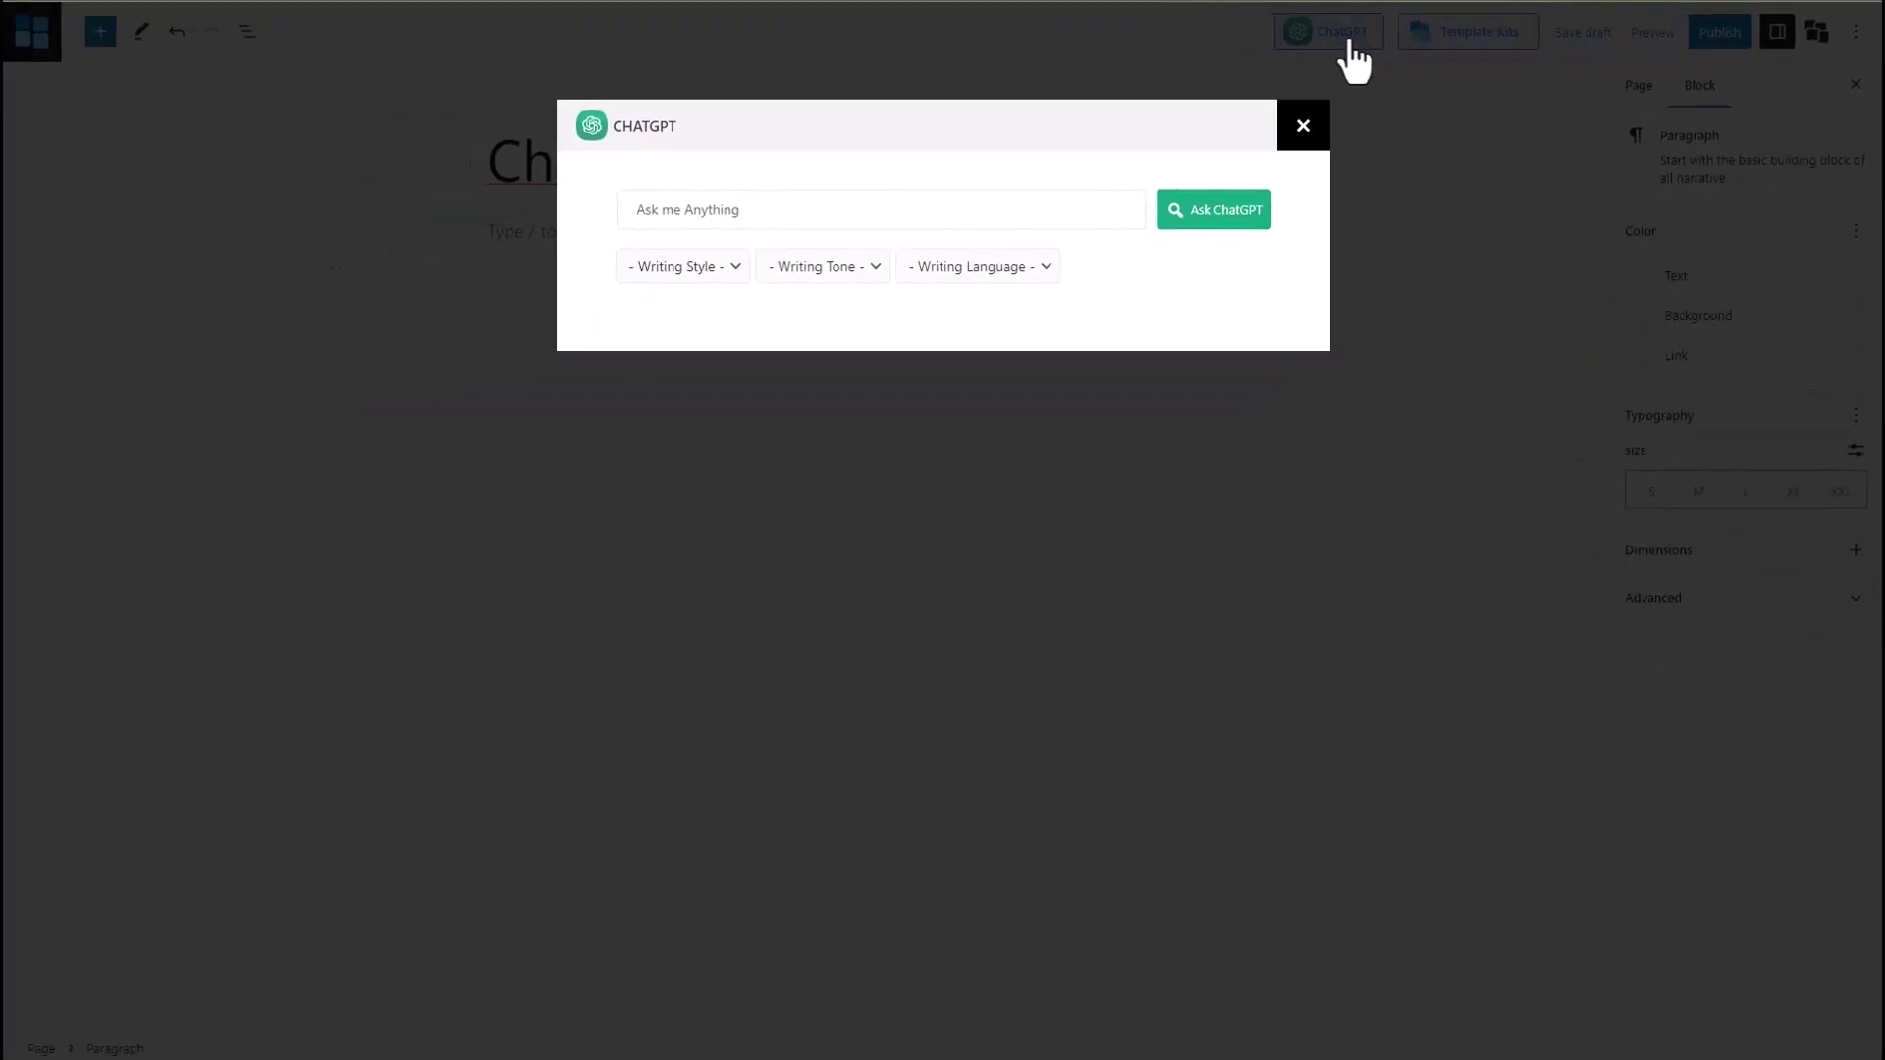
{"action": "left_click", "coordinate": [809, 212]}
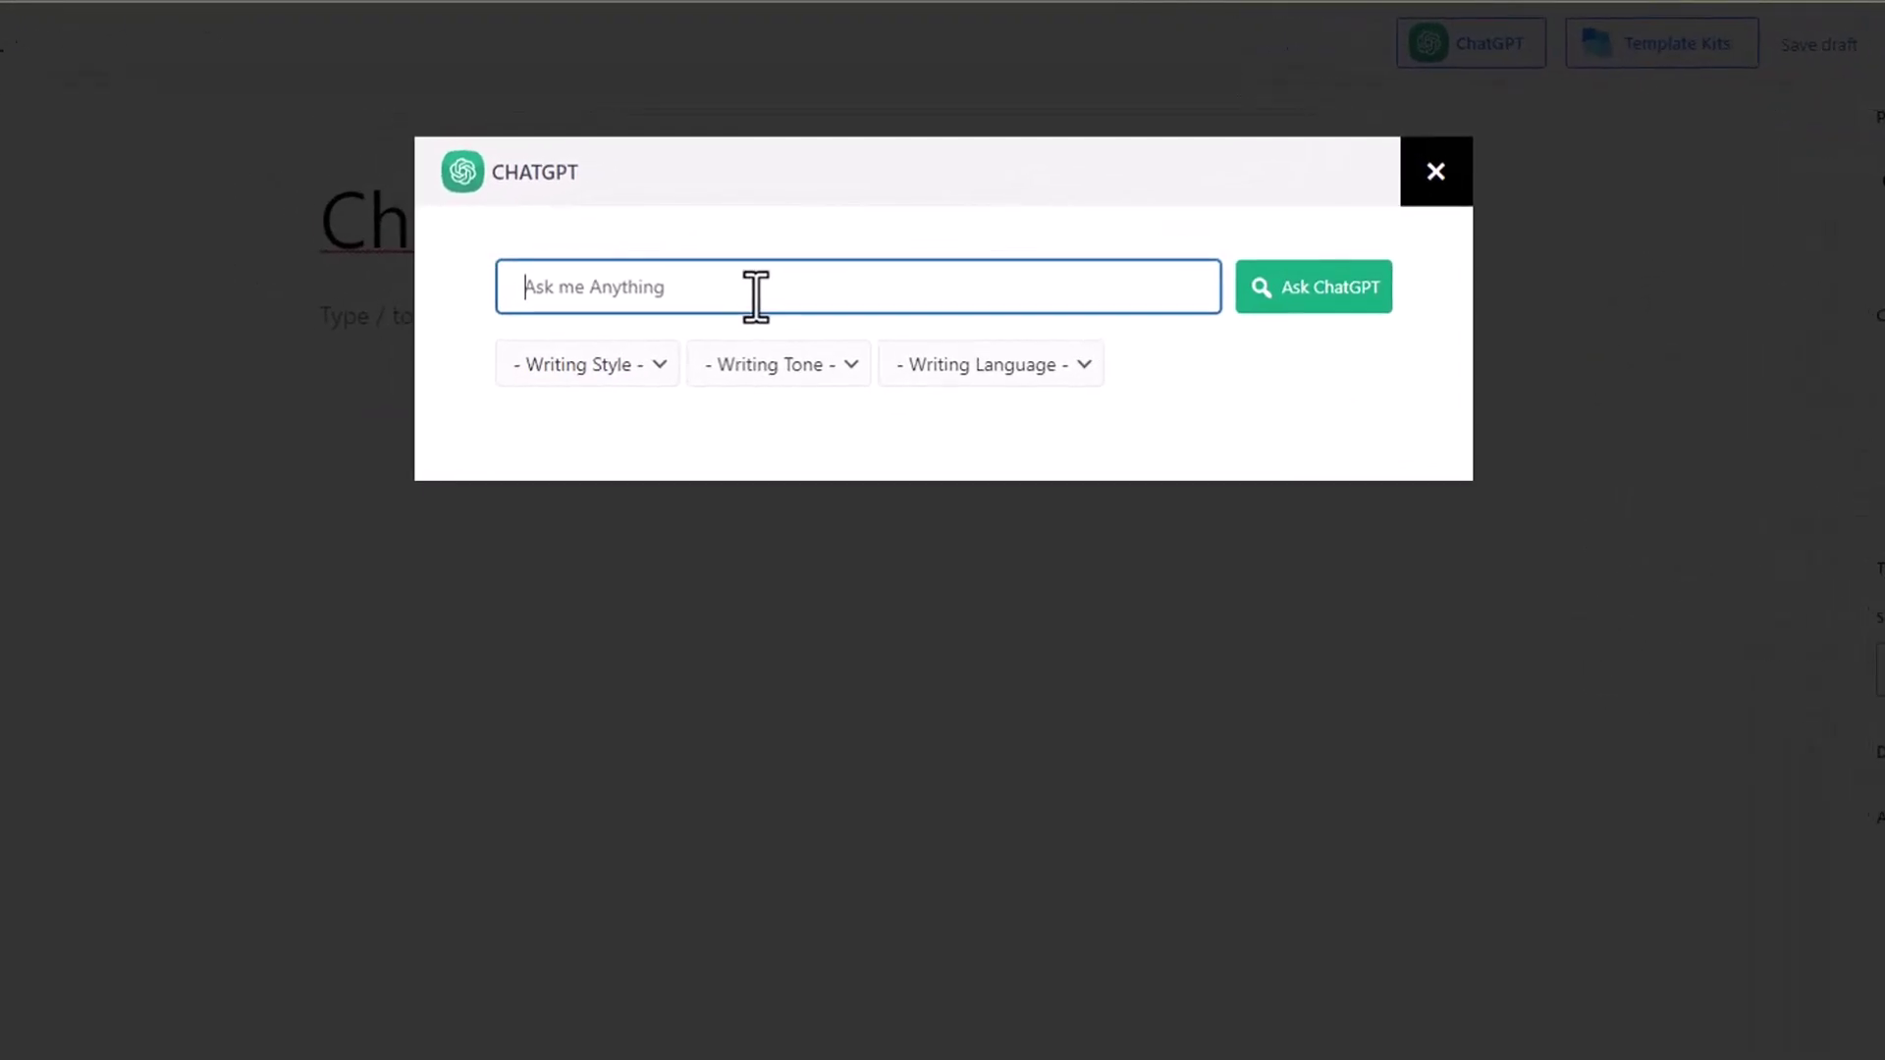
{"action": "type", "text": "What is WordPress?"}
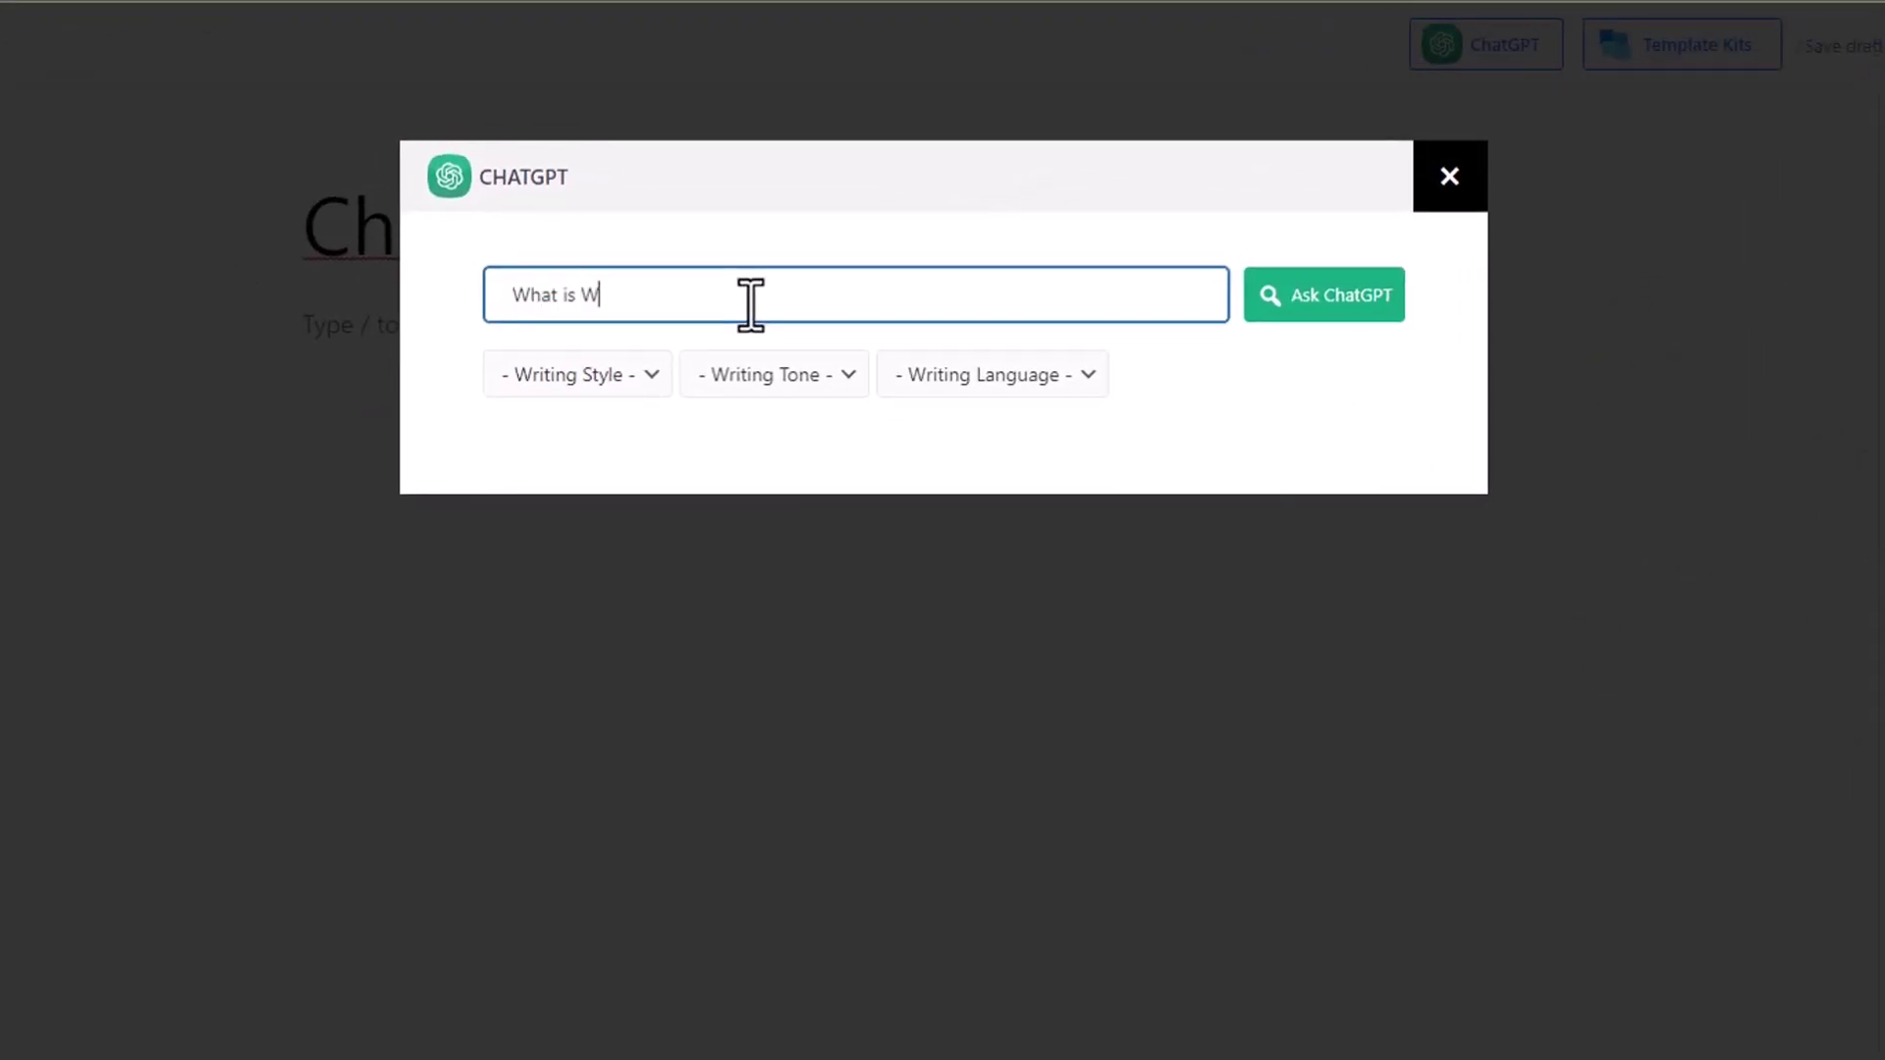
Set Writing Style to Descriptive and Writing Tone to Cooperative, leaving language unchanged
{"action": "left_click", "coordinate": [631, 375]}
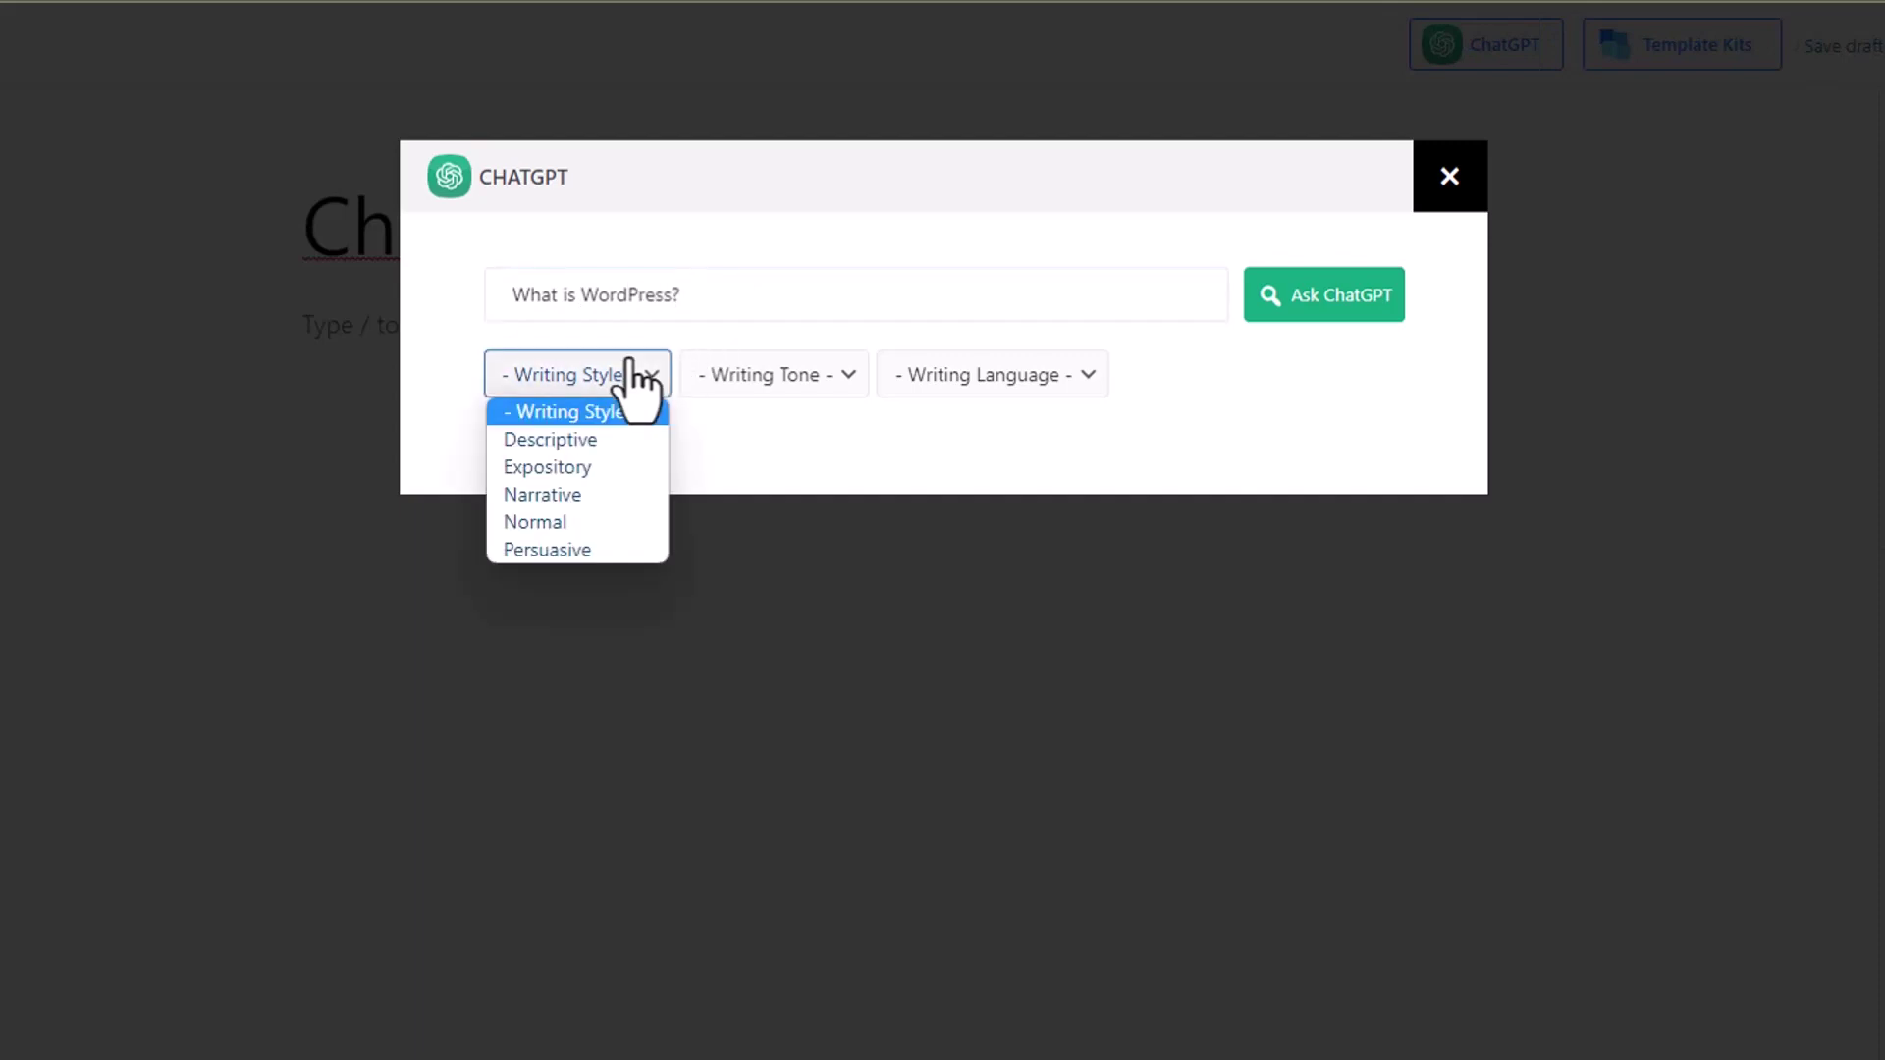
{"action": "left_click", "coordinate": [587, 439]}
{"action": "left_click", "coordinate": [782, 388]}
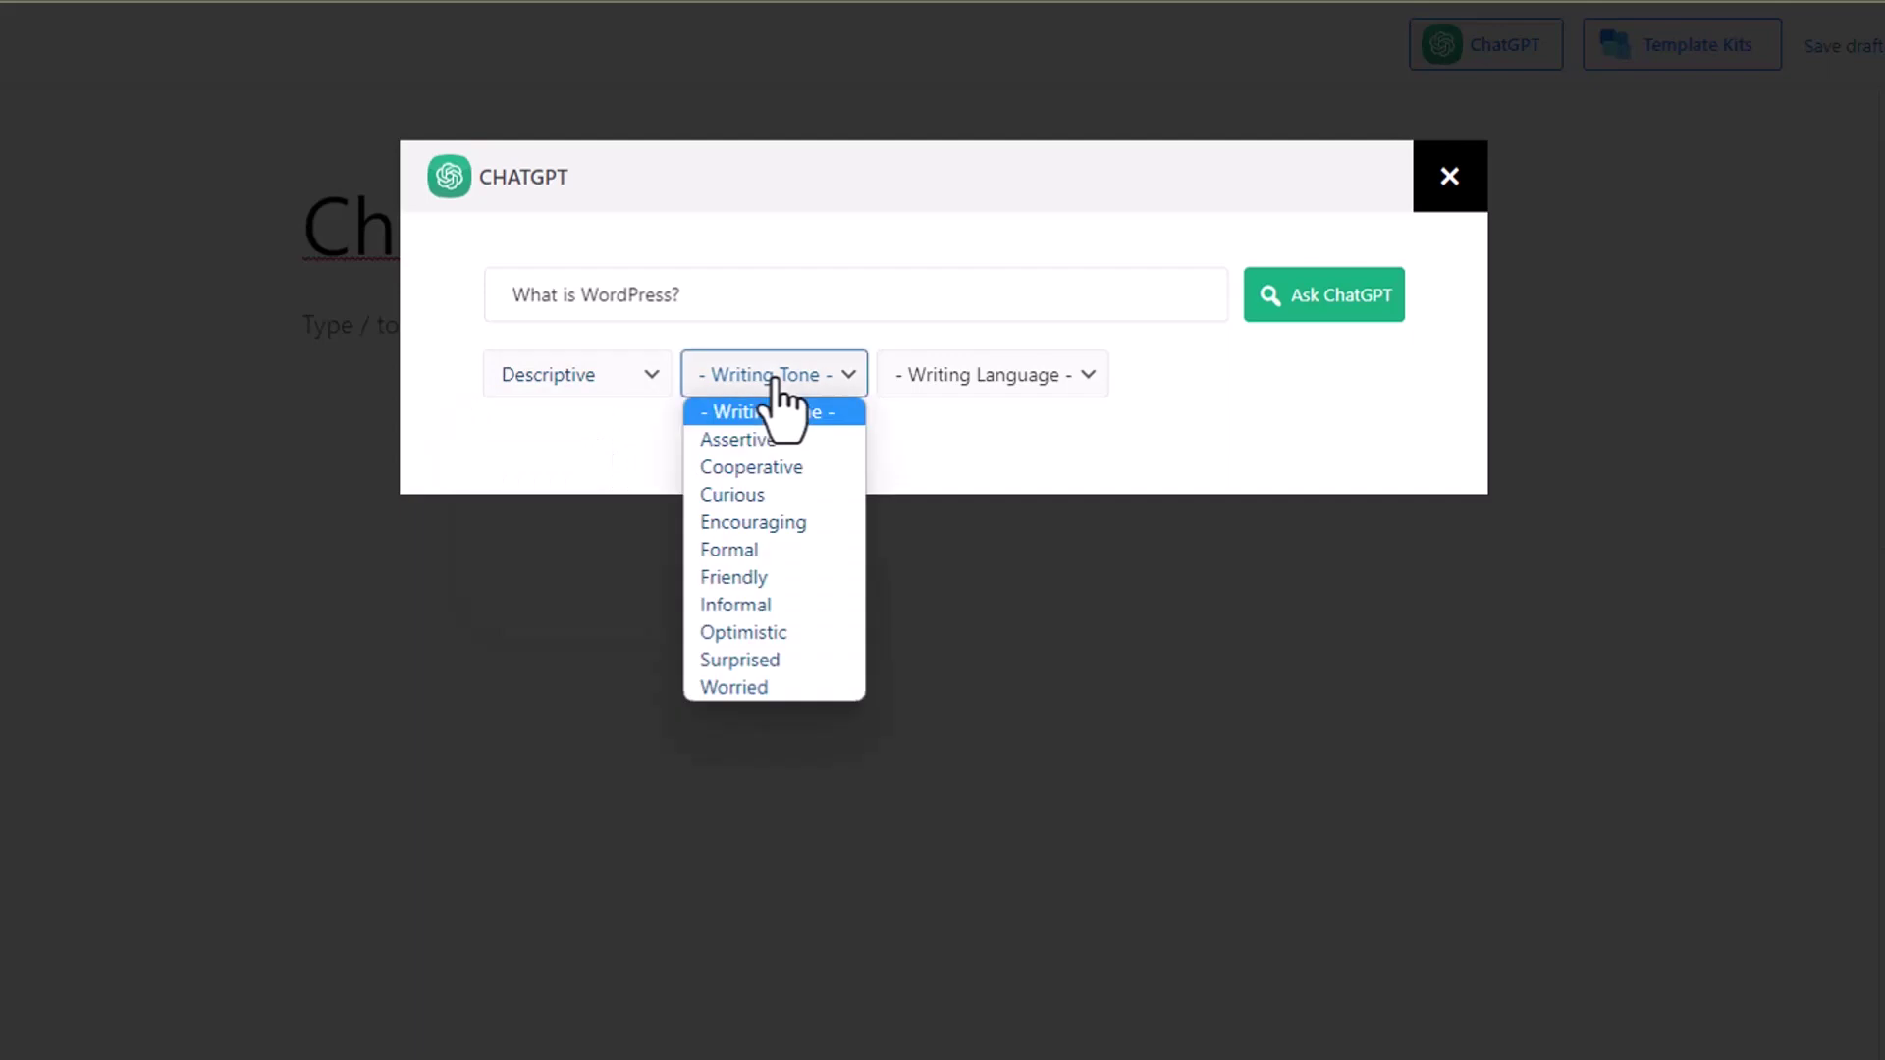
{"action": "left_click", "coordinate": [774, 469]}
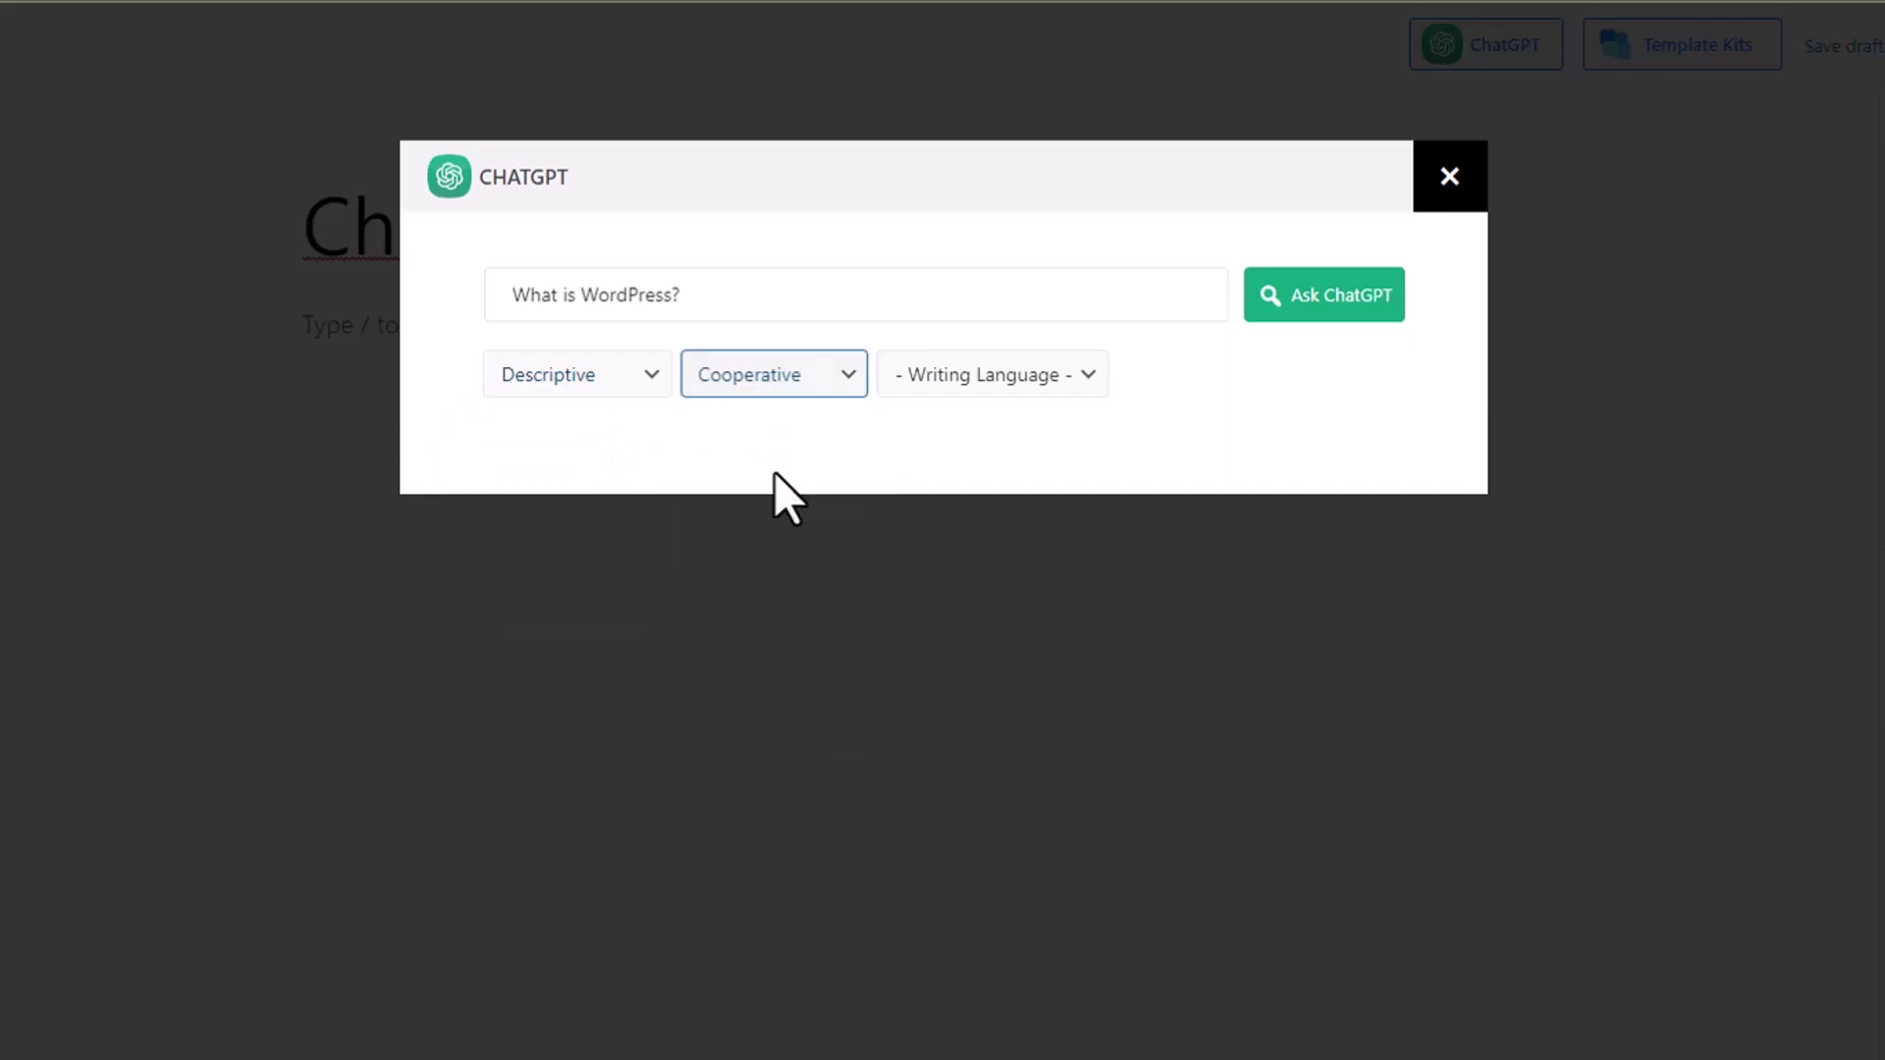
{"action": "left_click", "coordinate": [986, 388]}
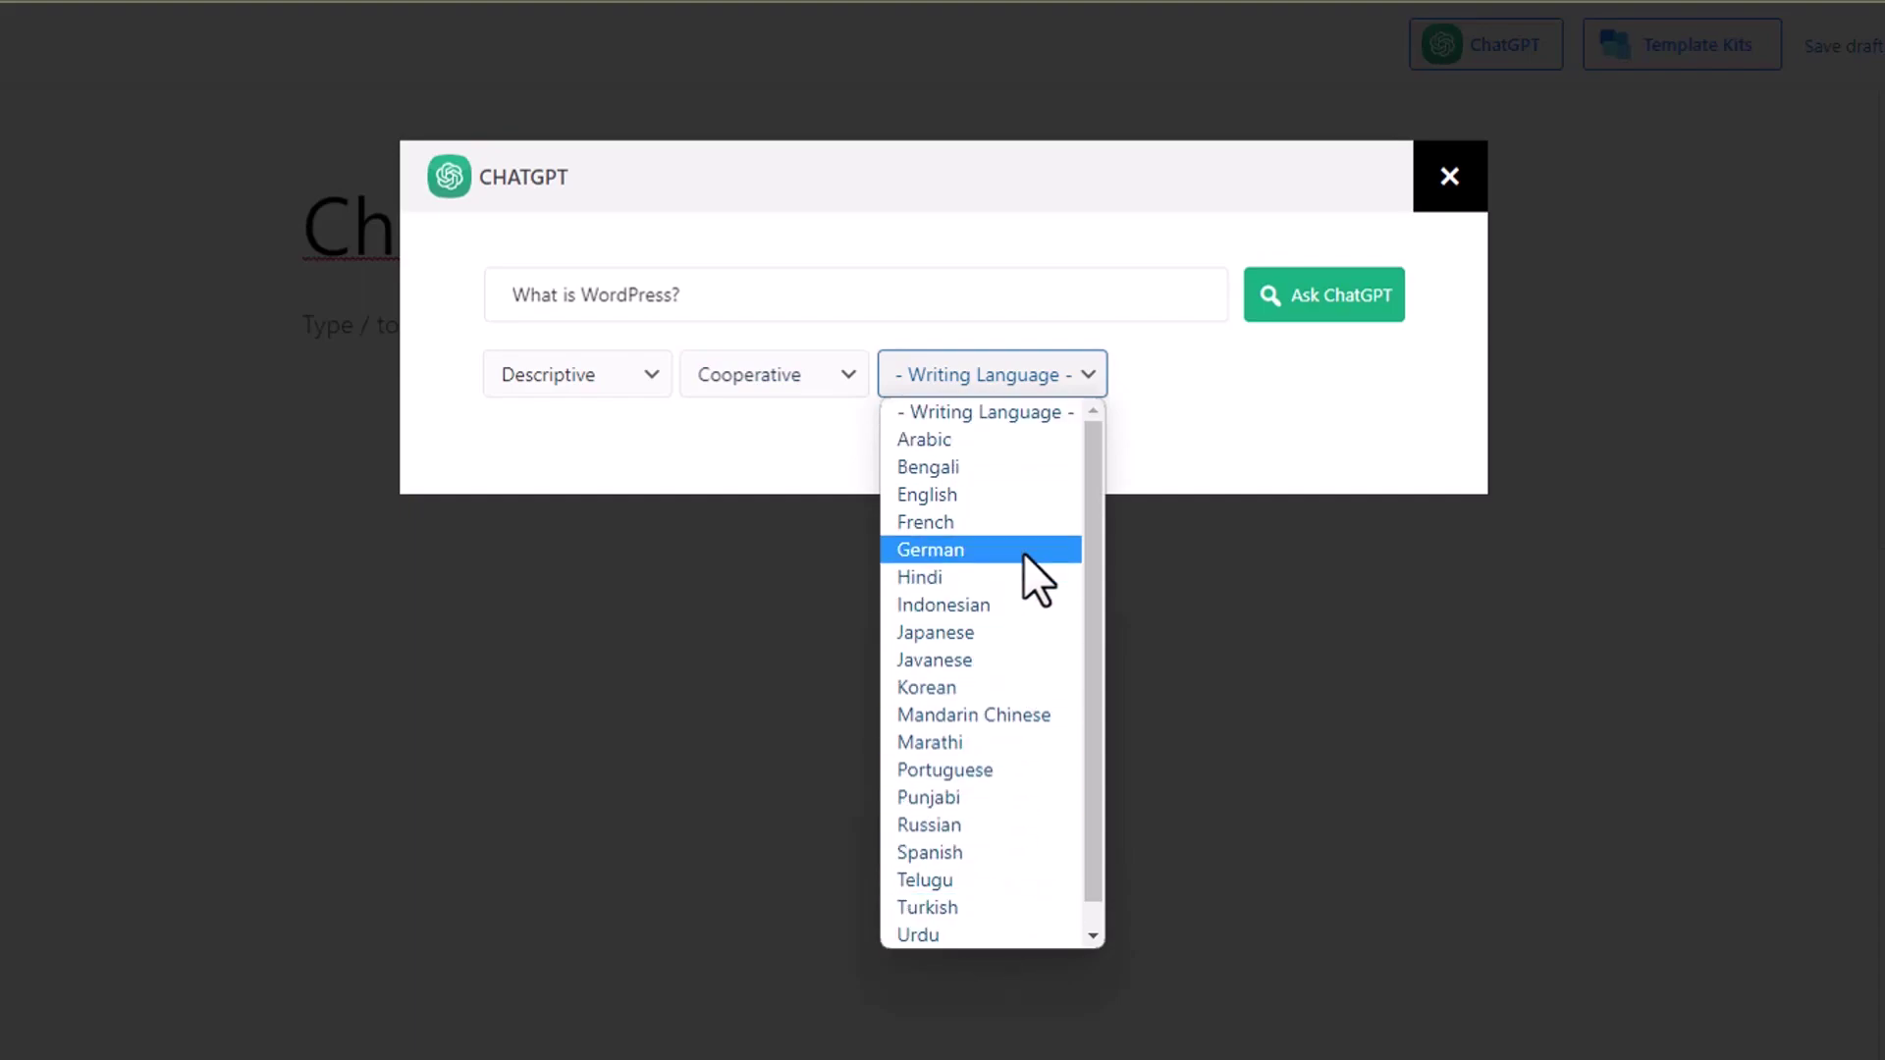
{"action": "left_click", "coordinate": [1056, 411]}
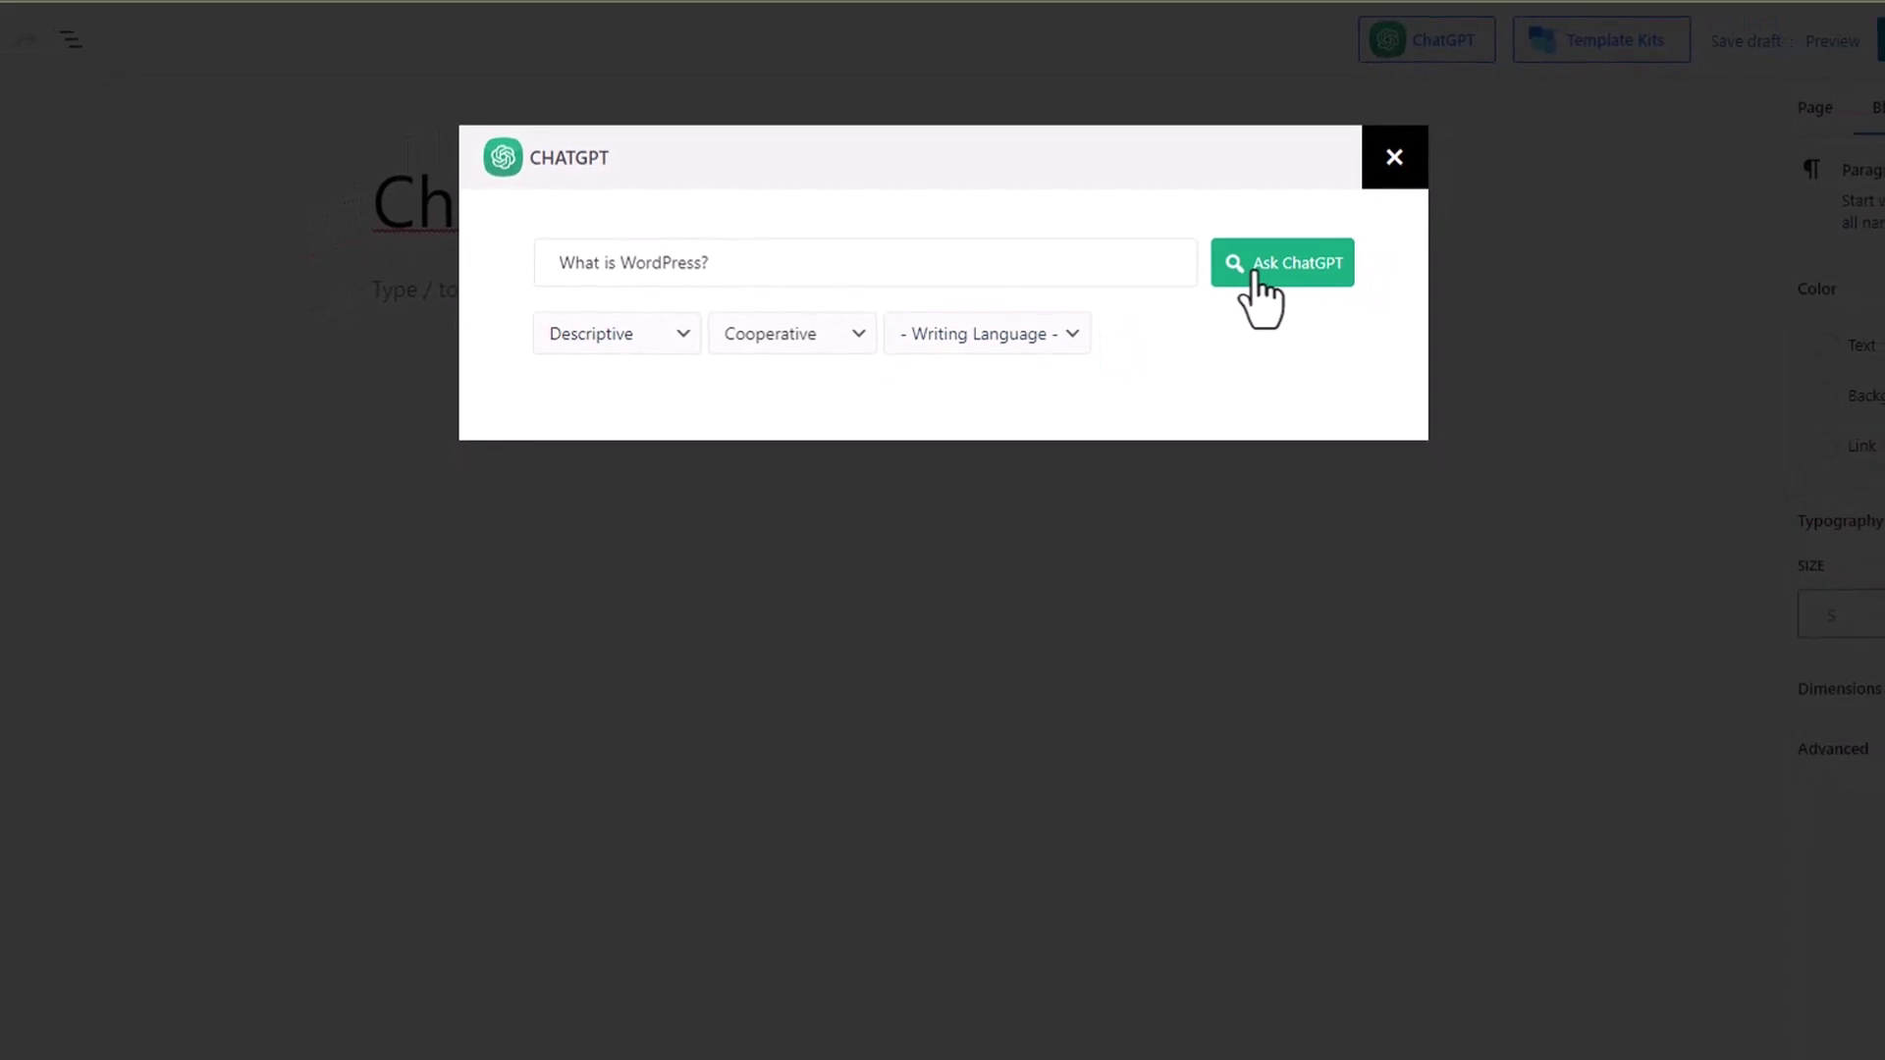
Generate ChatGPT's answer, enlarge the answer box, then rewrite and summarize it
{"action": "left_click", "coordinate": [1256, 280]}
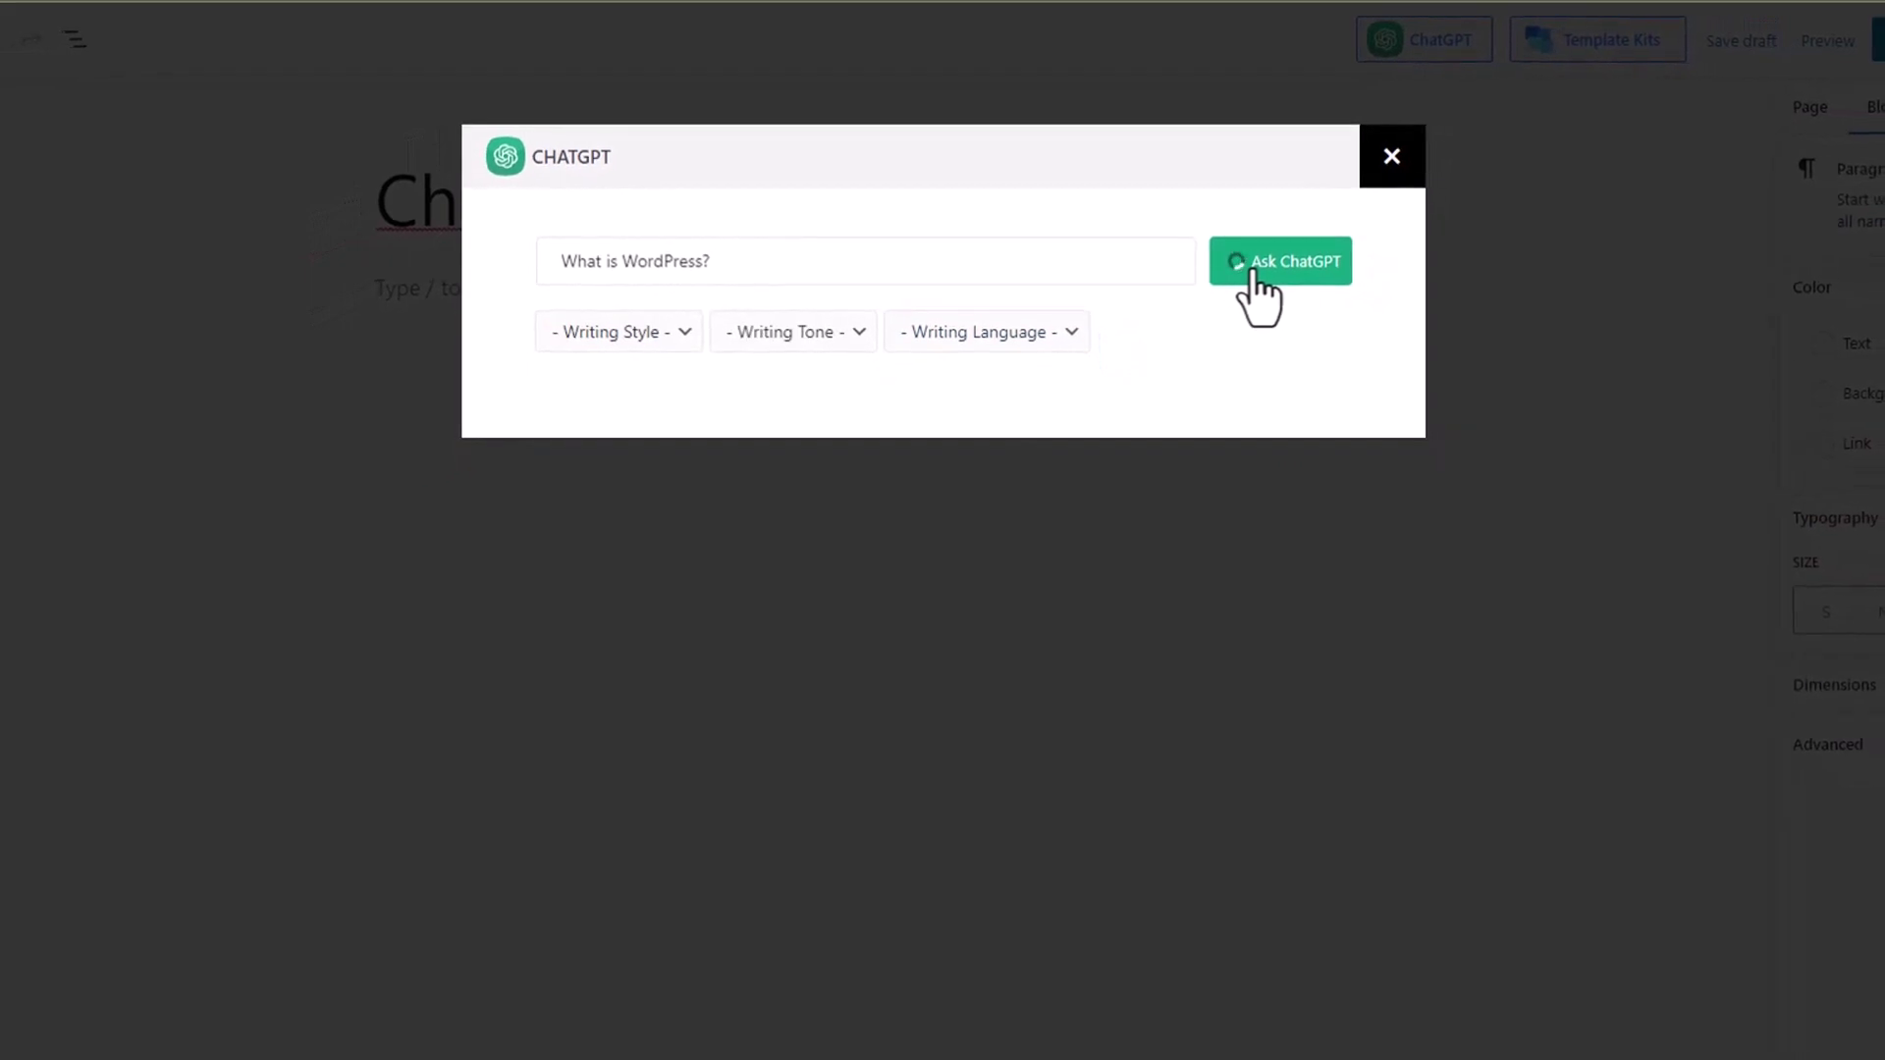
{"action": "left_click_drag", "start_coordinate": [1343, 375], "coordinate": [1341, 726]}
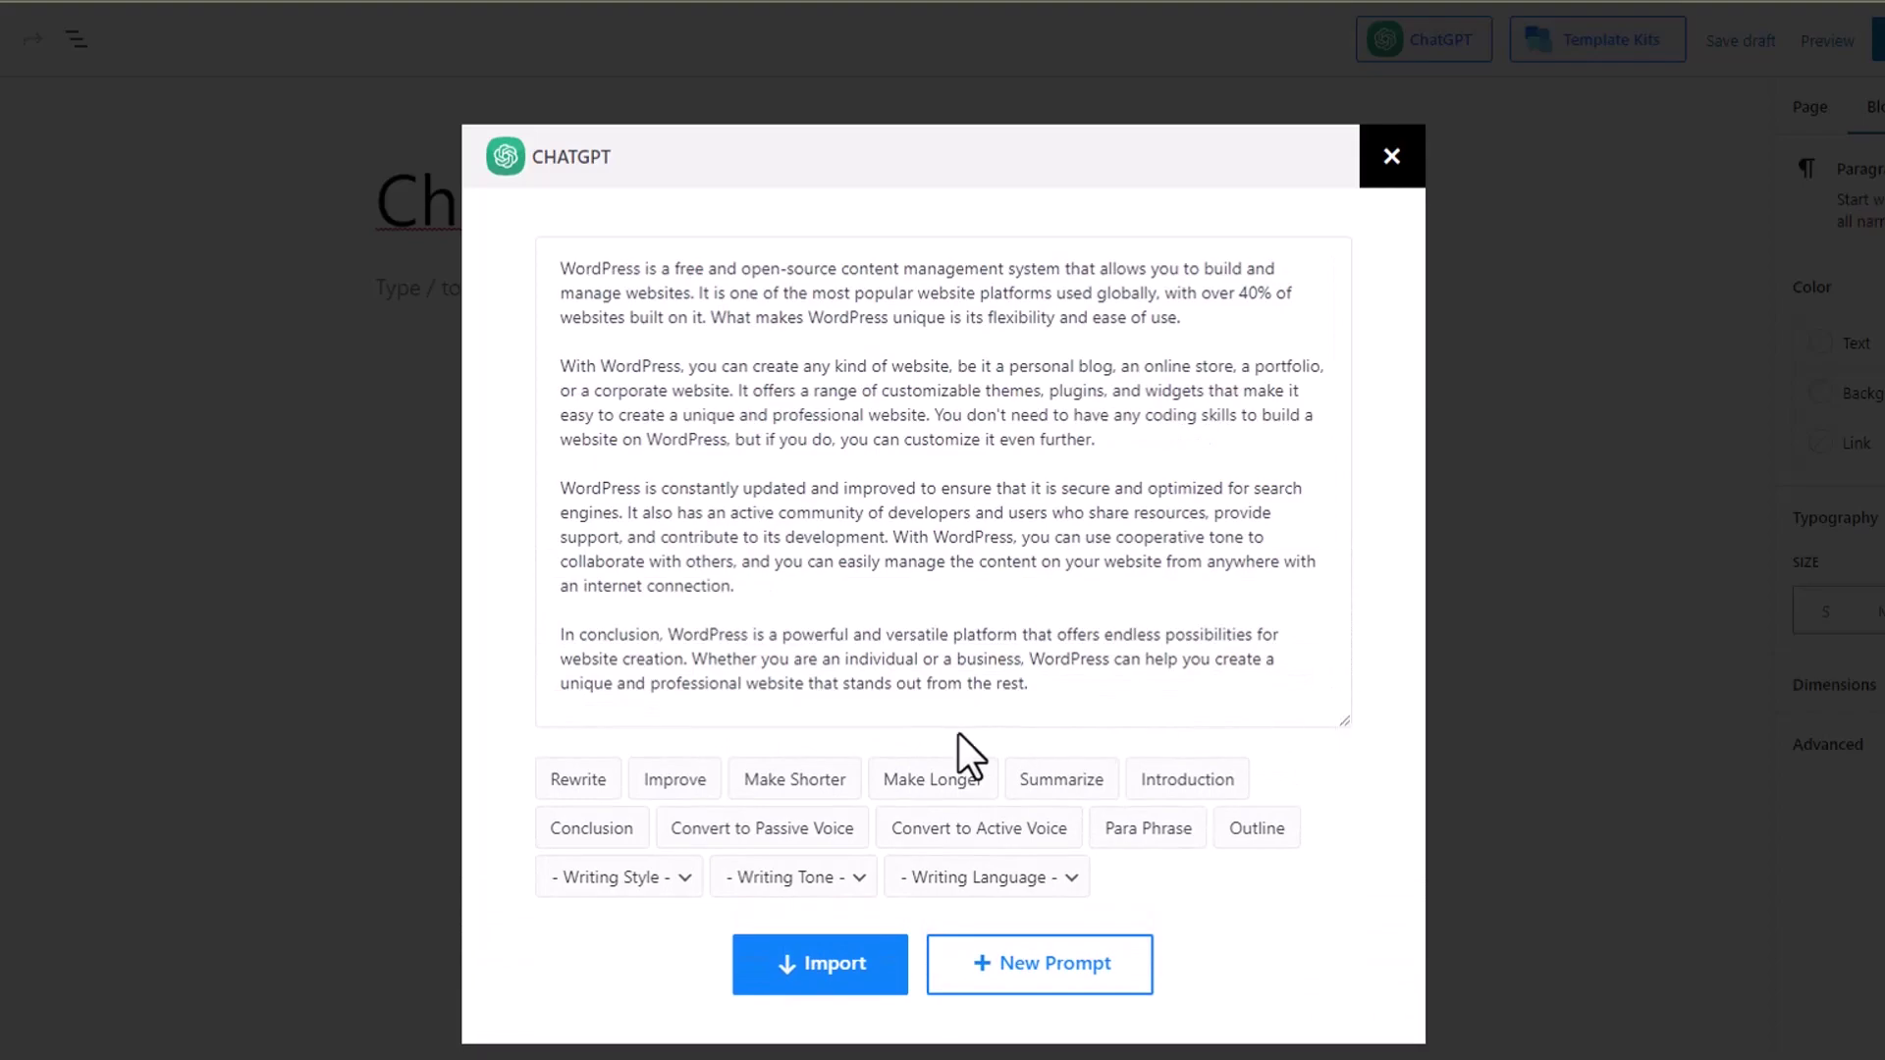
{"action": "left_click", "coordinate": [578, 780]}
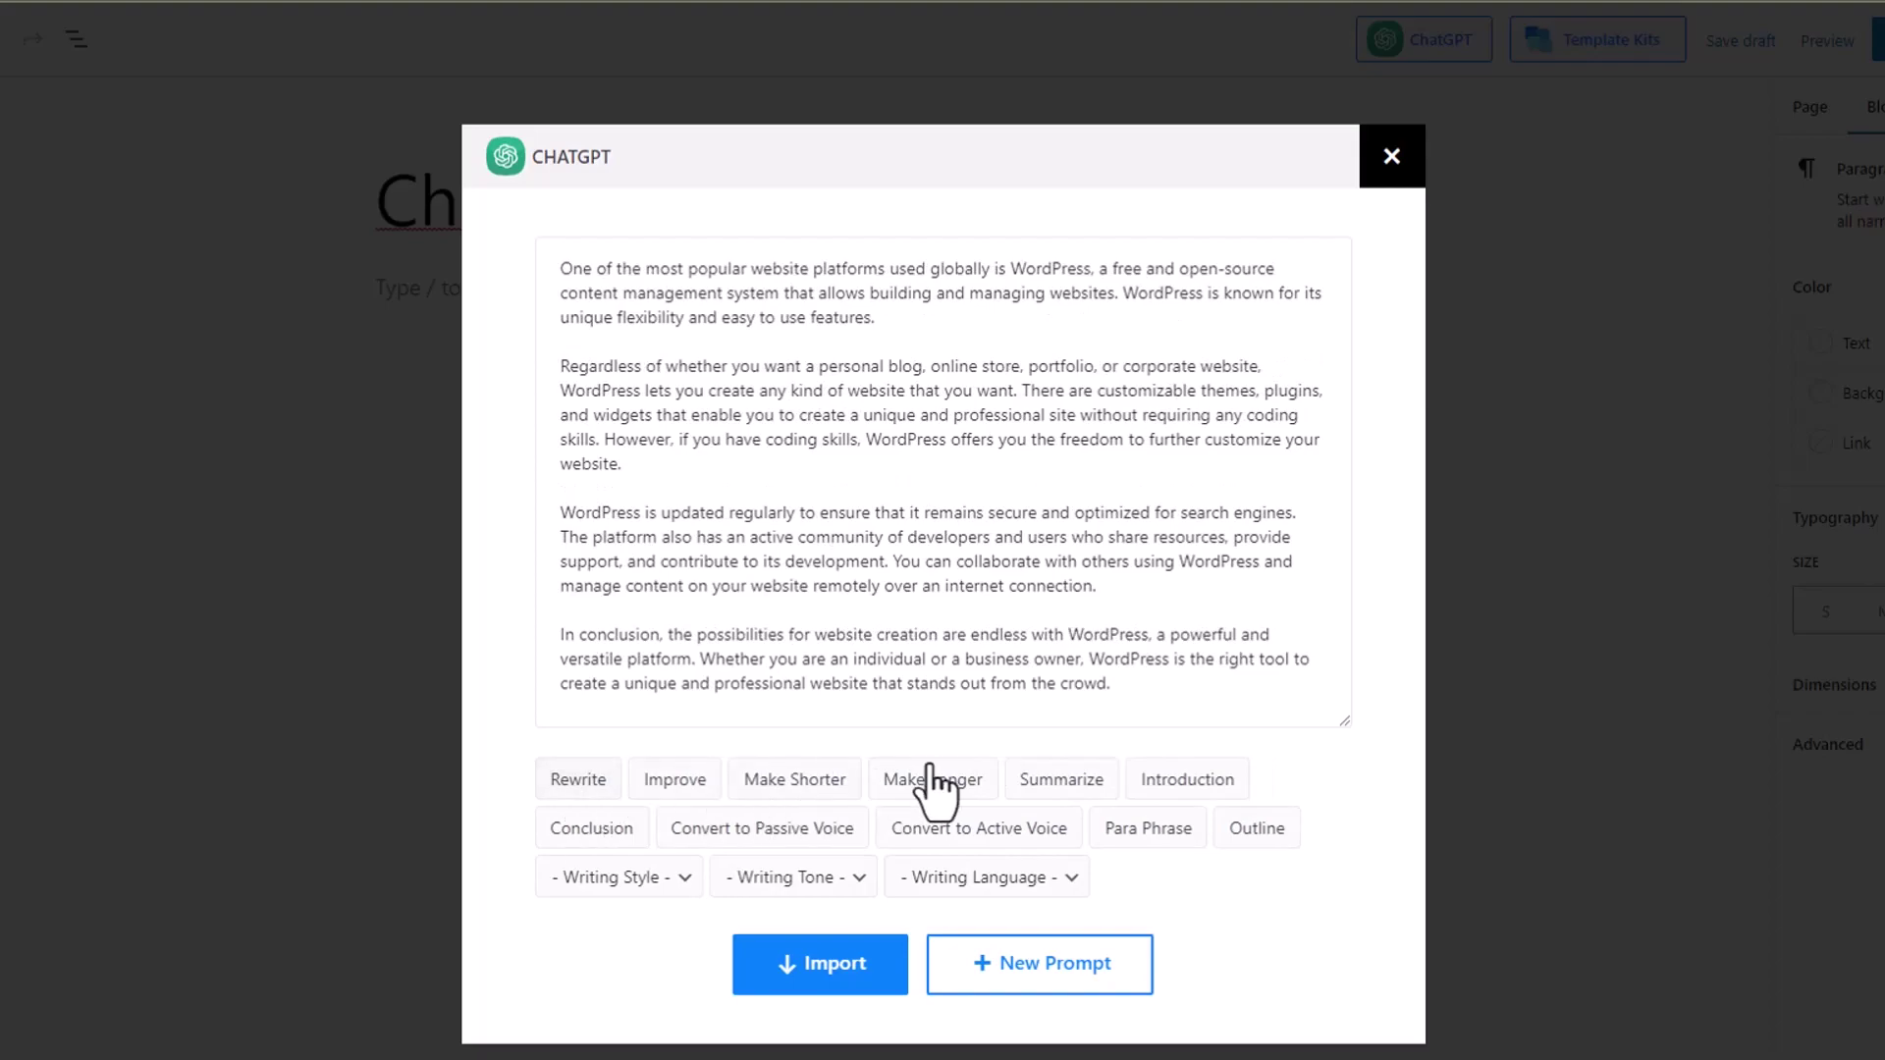
{"action": "left_click", "coordinate": [1044, 784]}
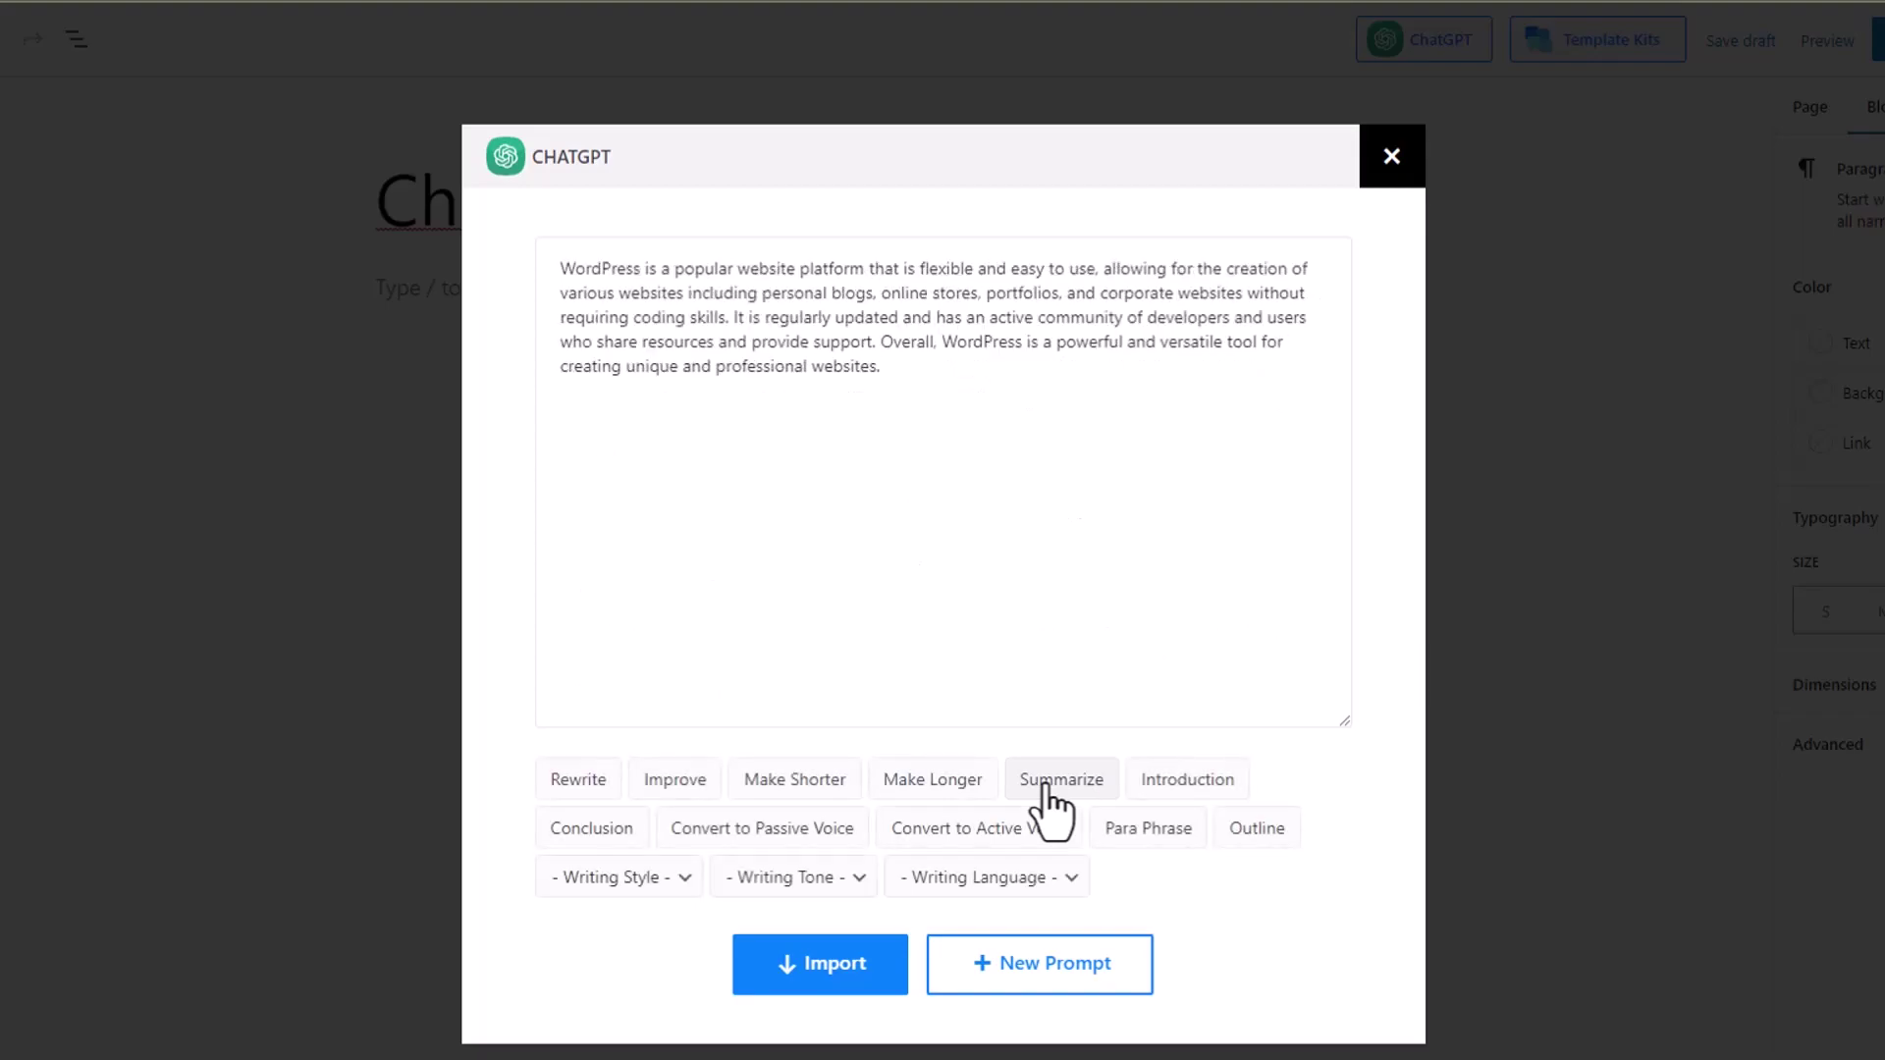
Convert the text to passive voice, make it an introduction, and import it into the paragraph
{"action": "left_click", "coordinate": [792, 830]}
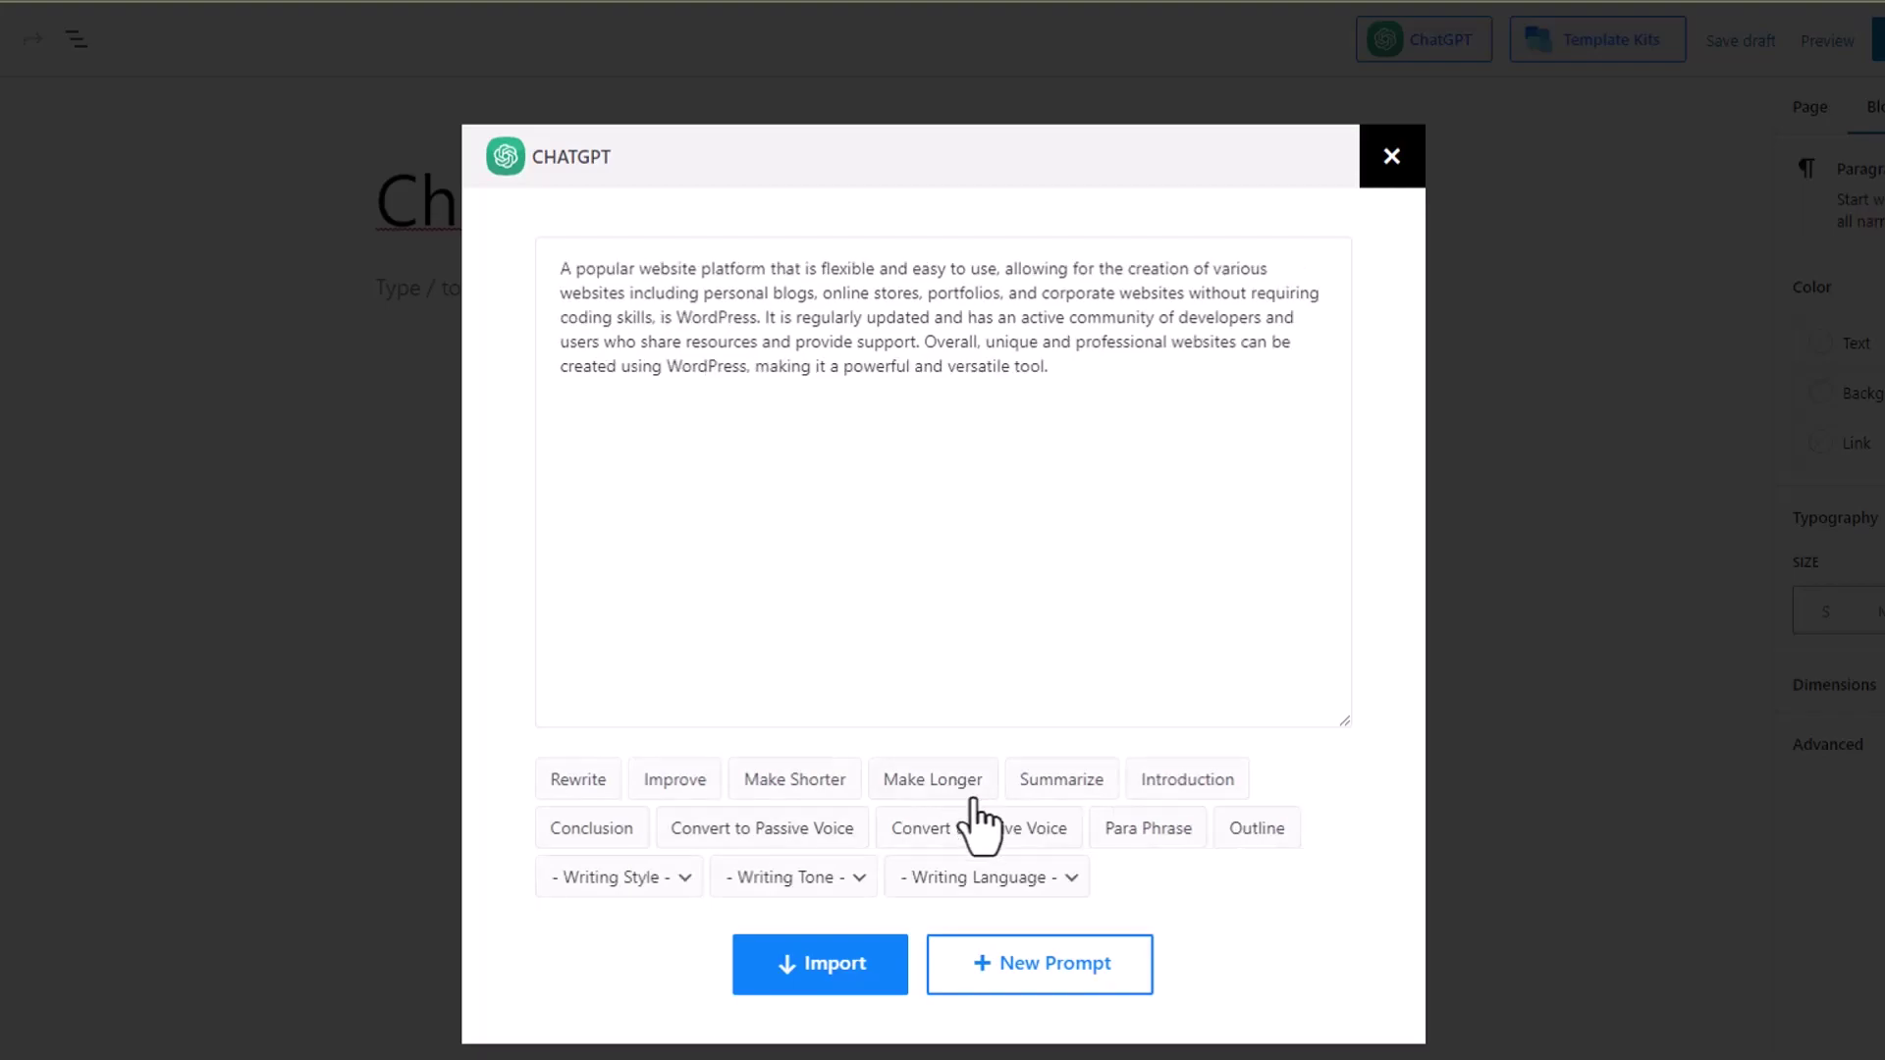
{"action": "left_click", "coordinate": [1175, 786]}
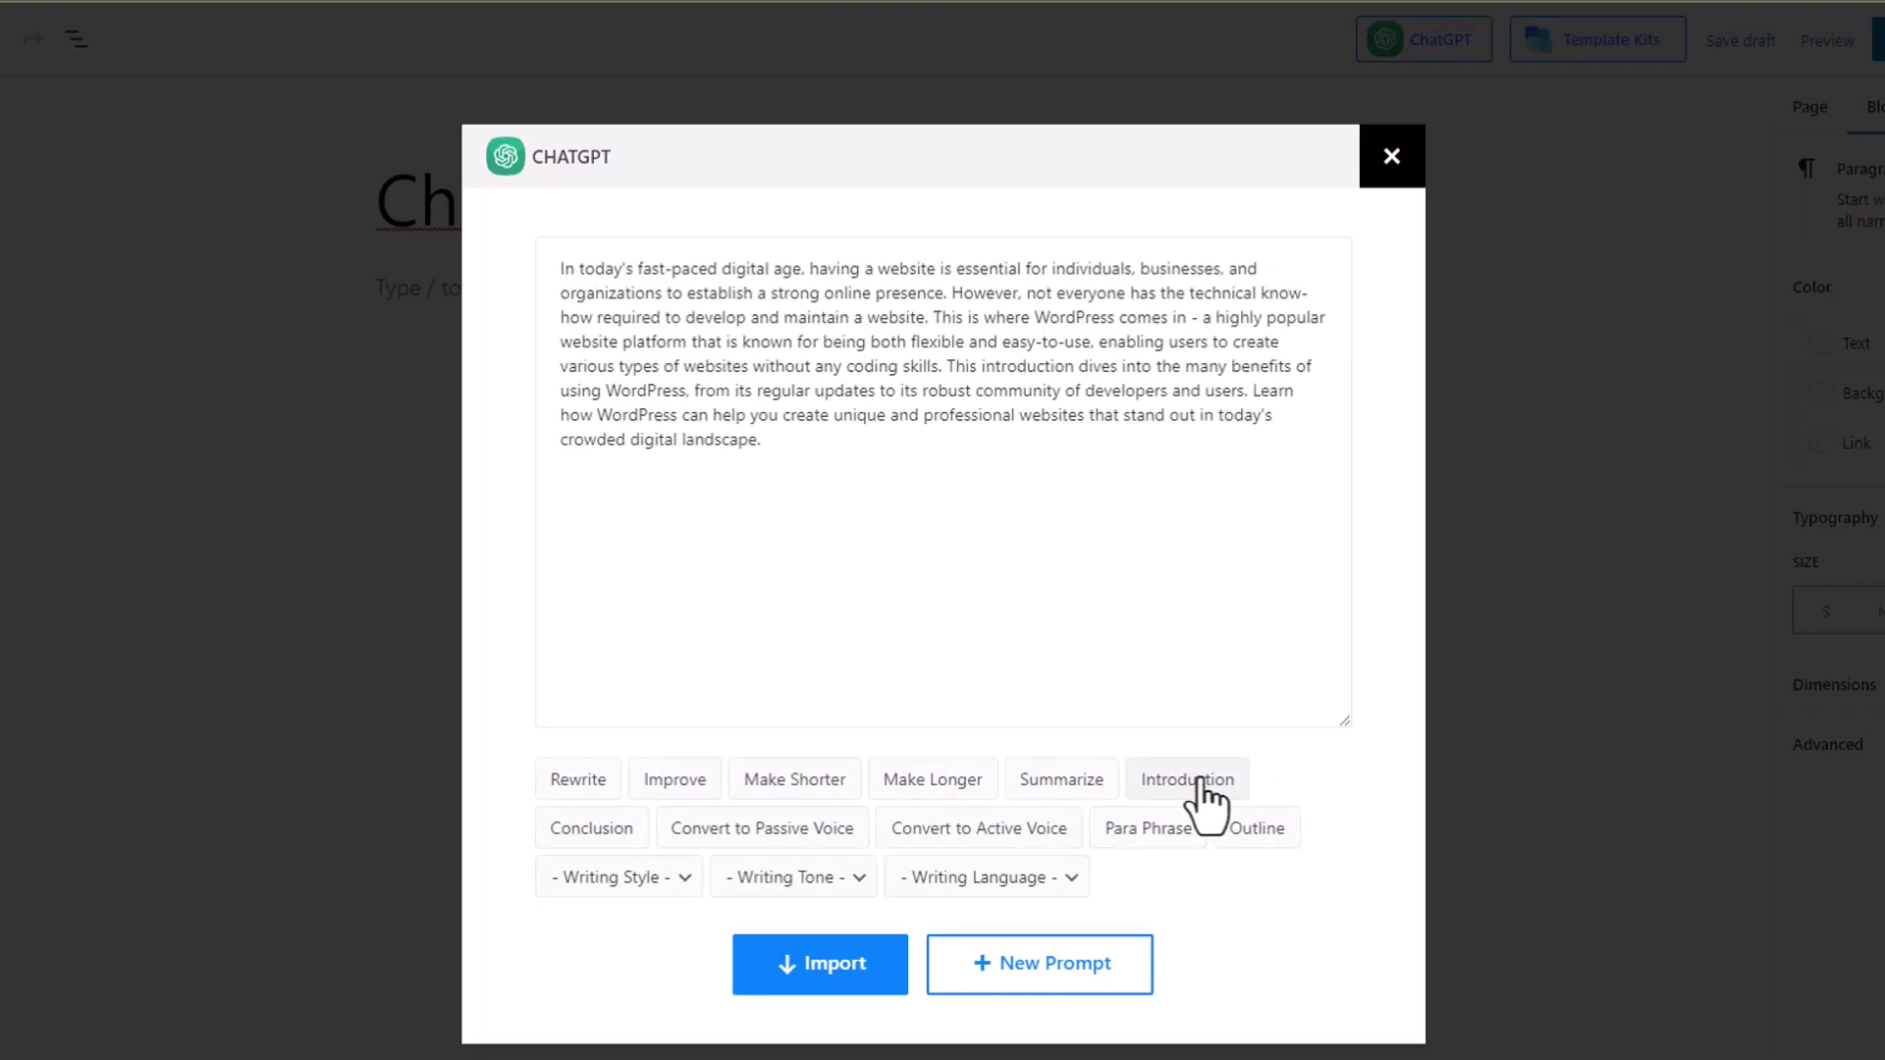
{"action": "left_click", "coordinate": [1063, 879]}
{"action": "left_click", "coordinate": [1064, 884]}
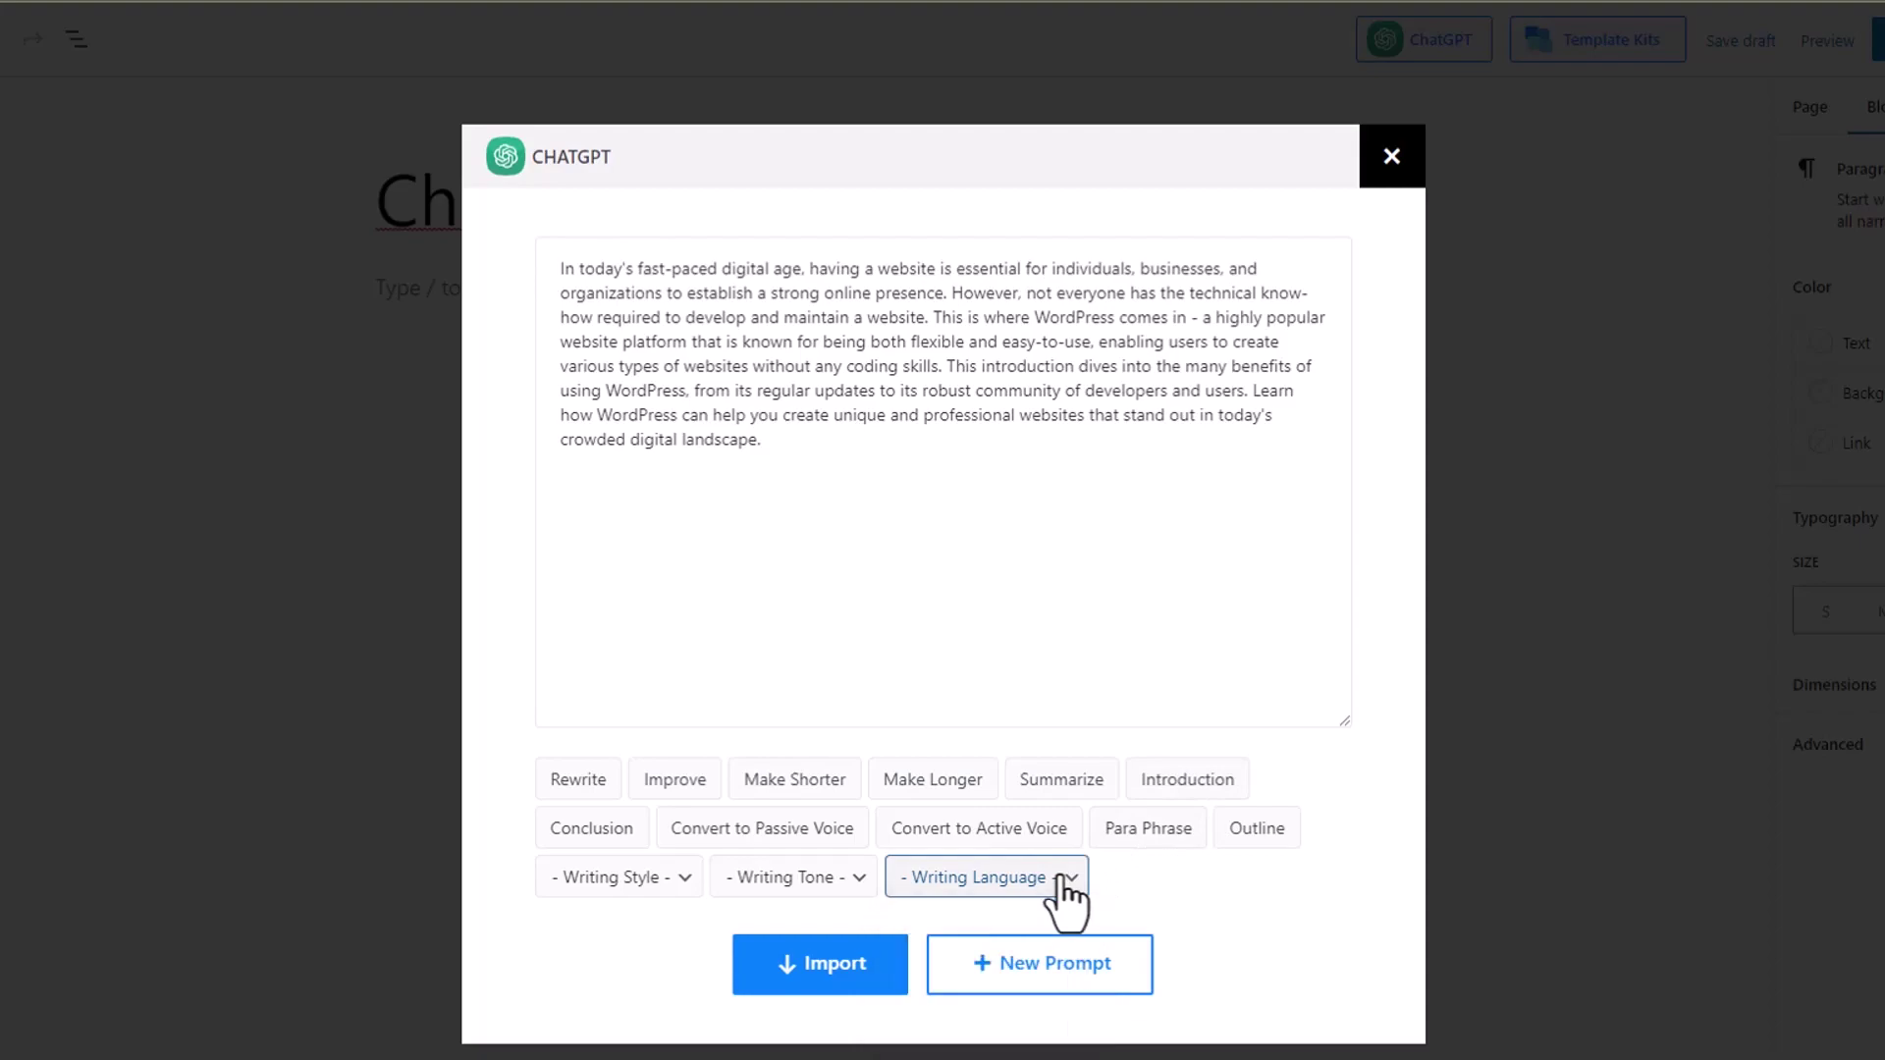
{"action": "left_click", "coordinate": [820, 879]}
{"action": "left_click", "coordinate": [818, 881]}
{"action": "left_click", "coordinate": [683, 879]}
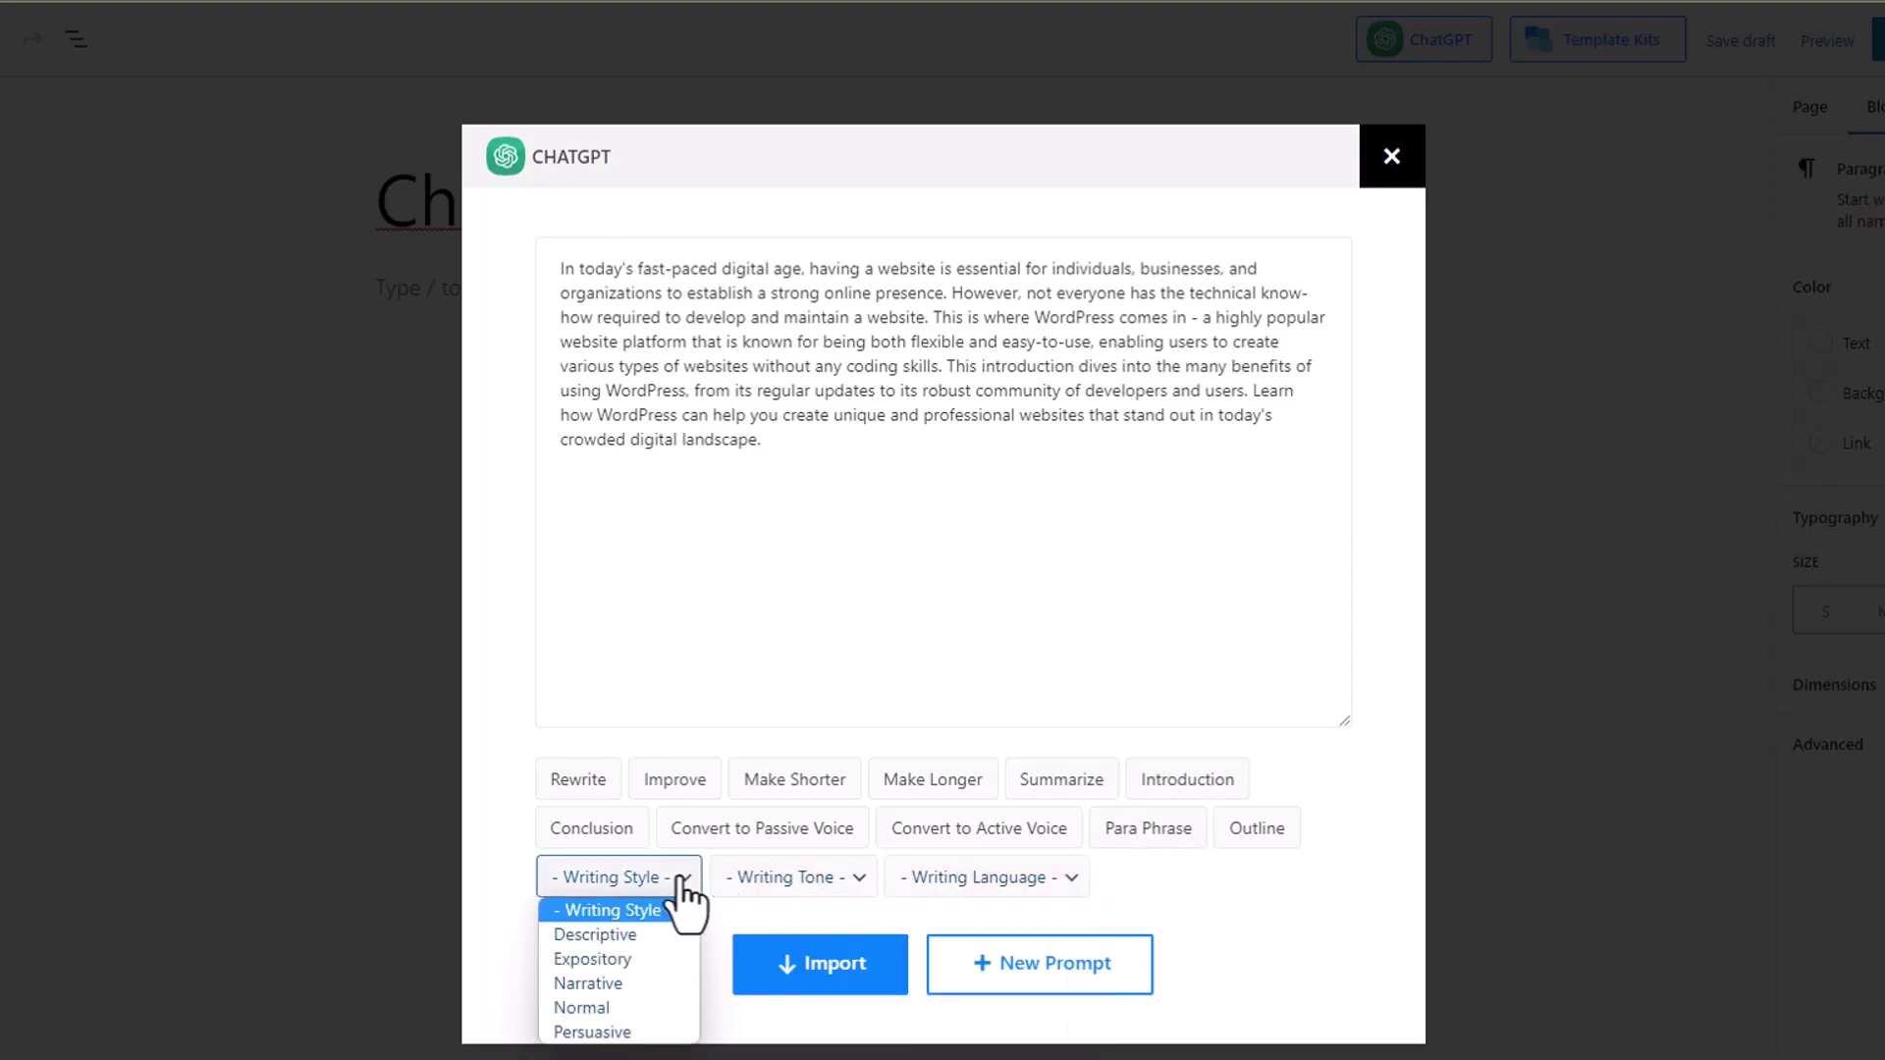
{"action": "left_click", "coordinate": [681, 882]}
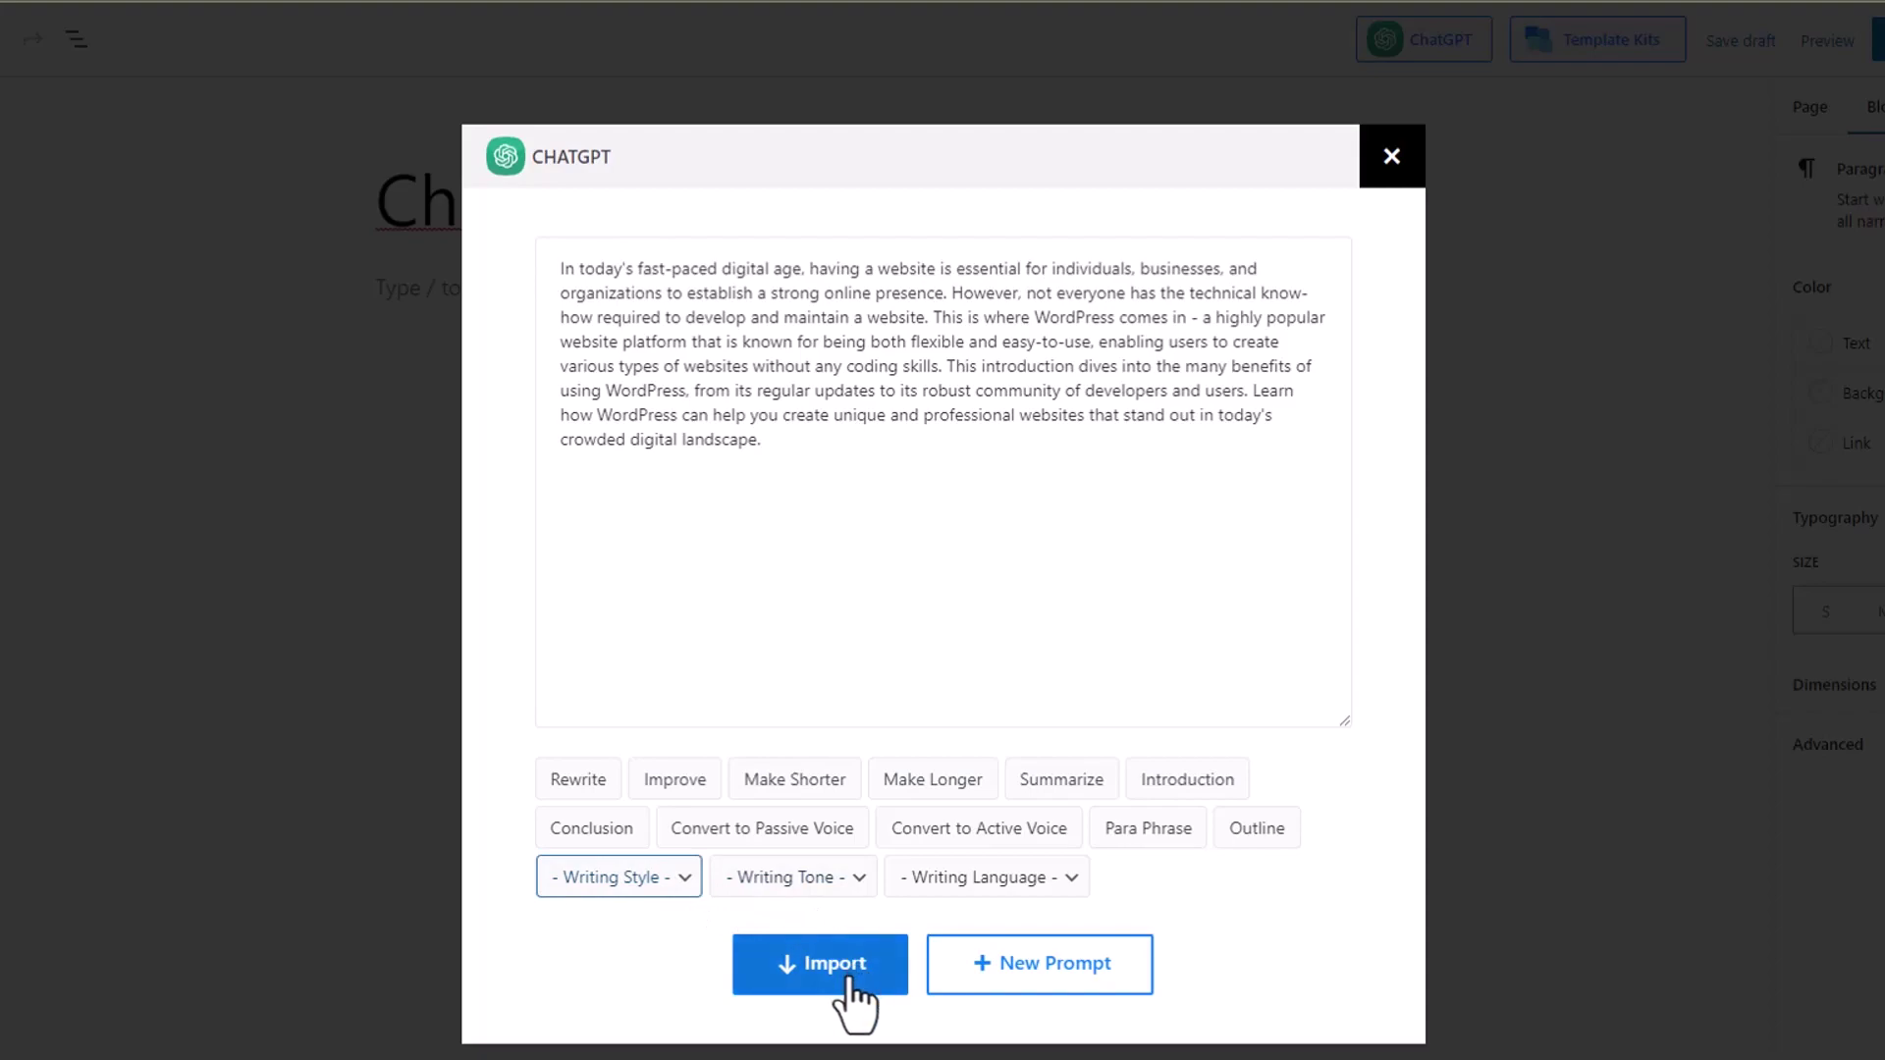
{"action": "left_click", "coordinate": [846, 982]}
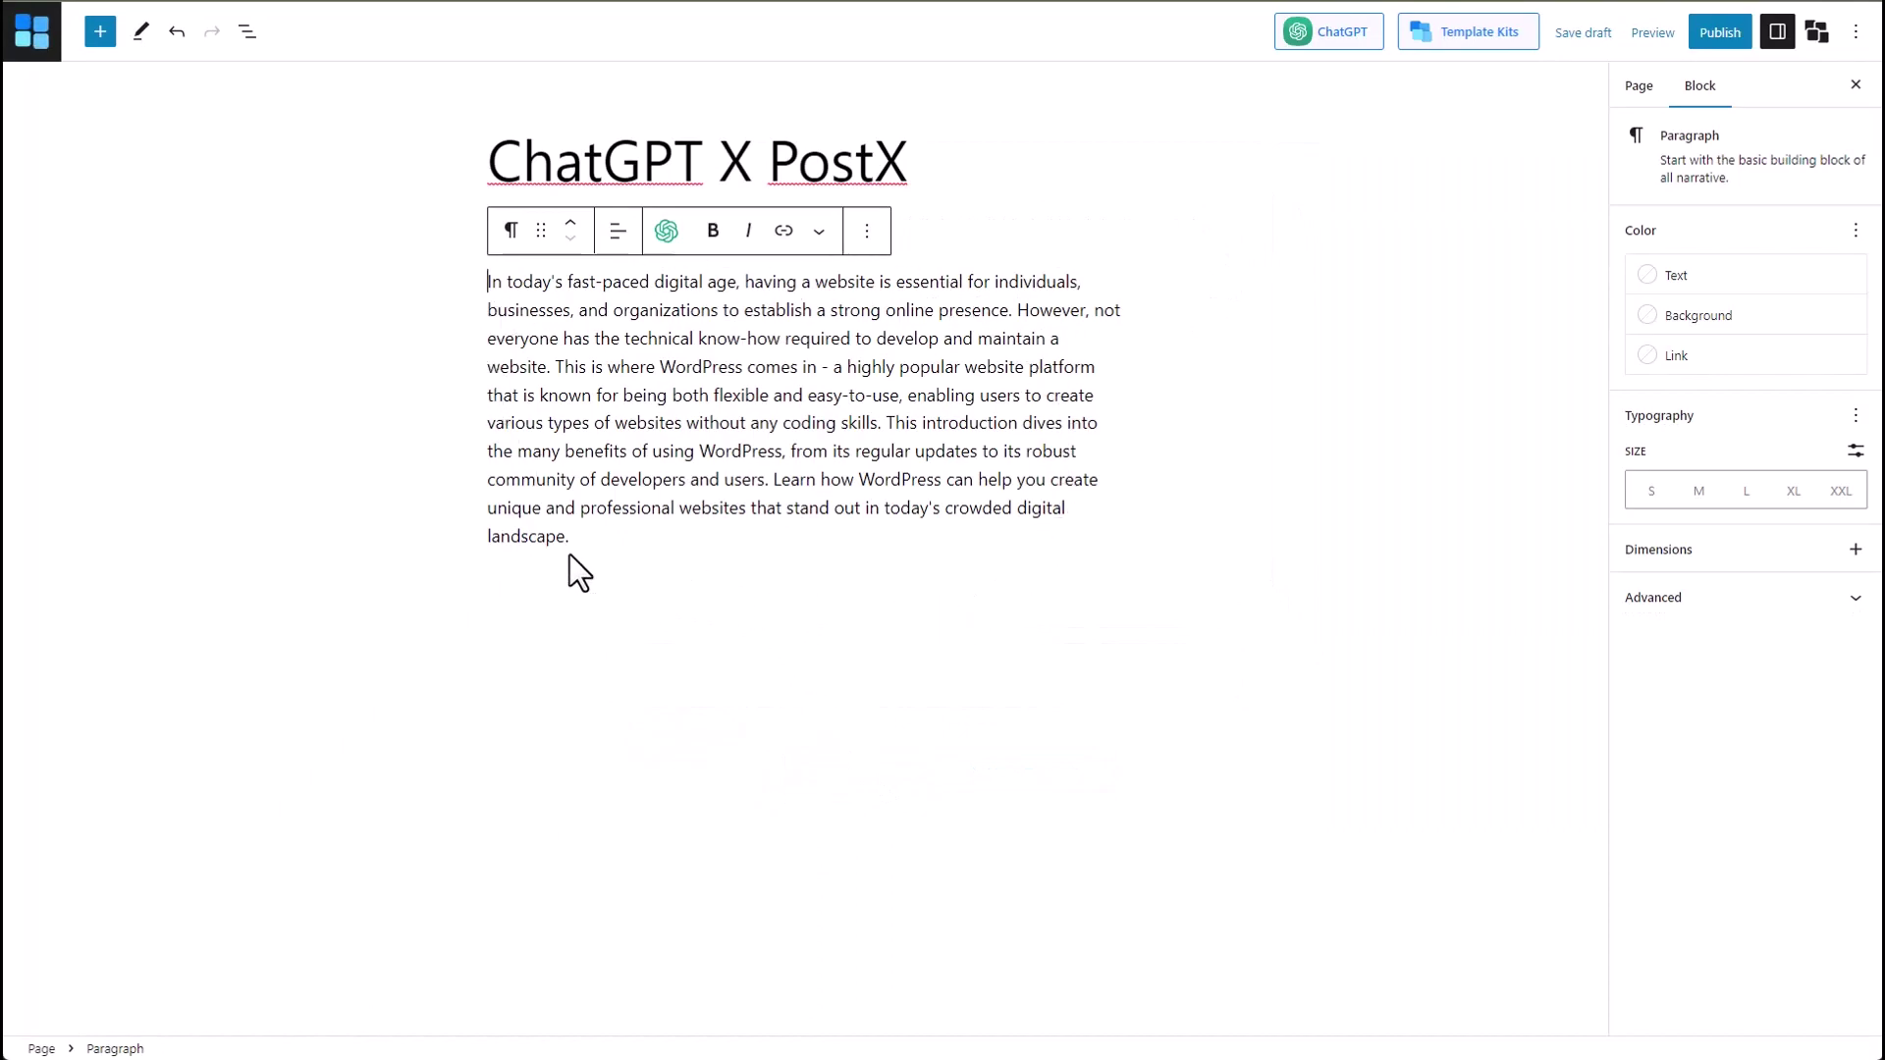
Paste three paragraphs about featured images into a new block and select the first
{"action": "left_click", "coordinate": [528, 583]}
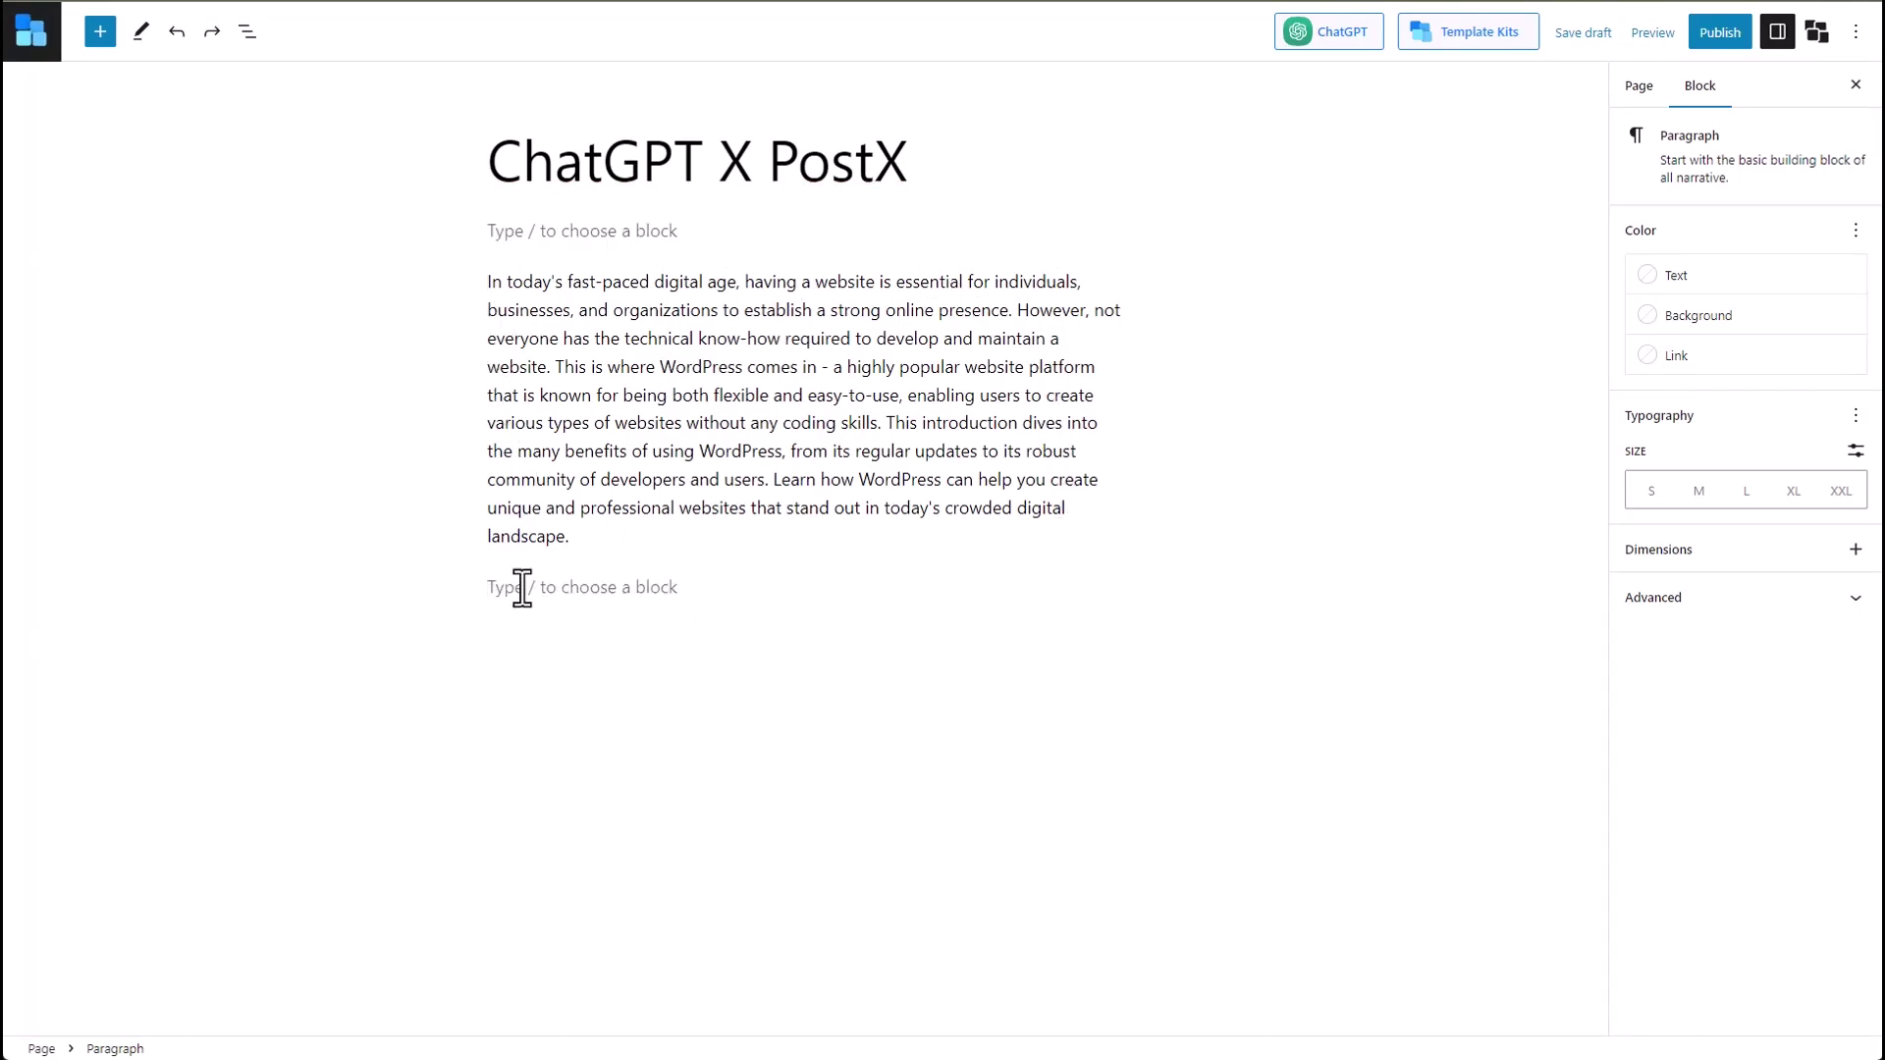
{"action": "type", "text": "A featured image serves as WordPress’s main image for a blog post. In addition, each post’s title is commonly displayed next to it on your website and social media. Using featured images is a great way to improve page views and user engagement. Additionally, search engines and social media sites can utilize these images and show them in search results and news feeds. It is common practice to include featured images in blog articles. However, you can also add featured image to category in WordPress."}
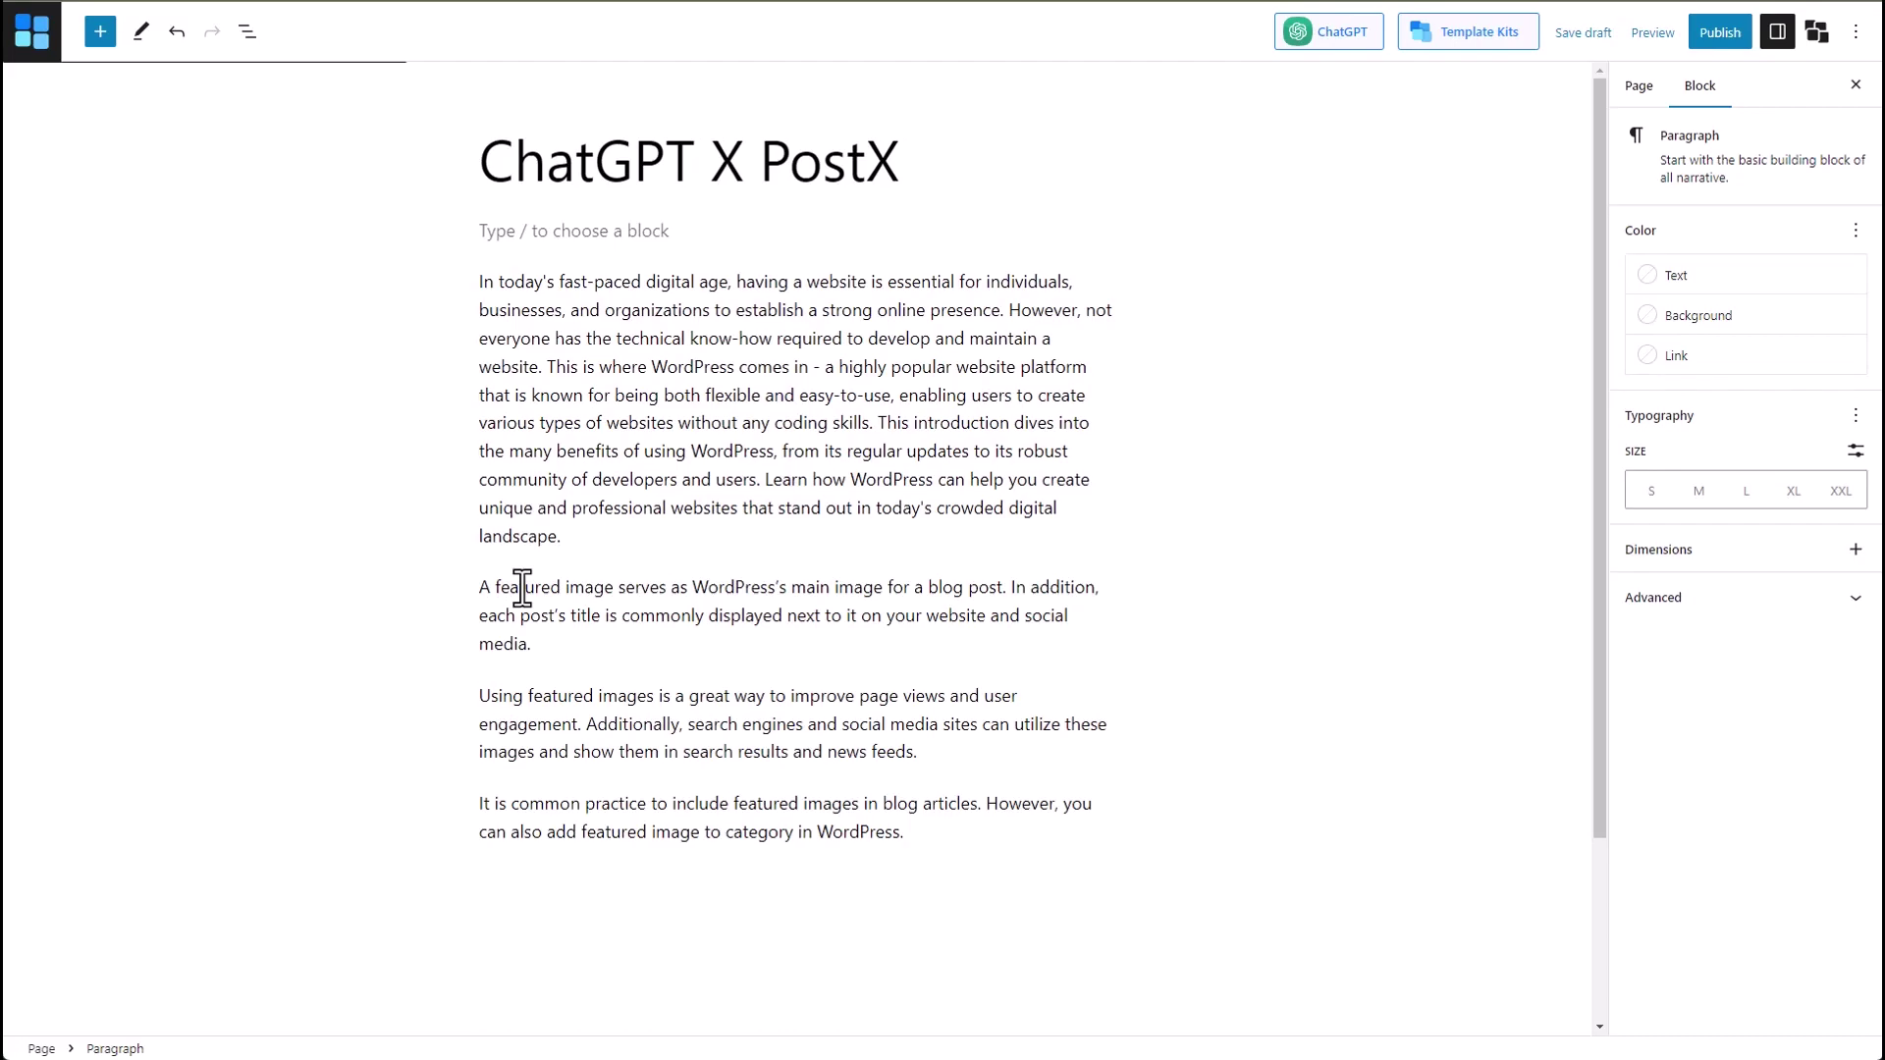
{"action": "left_click", "coordinate": [543, 649]}
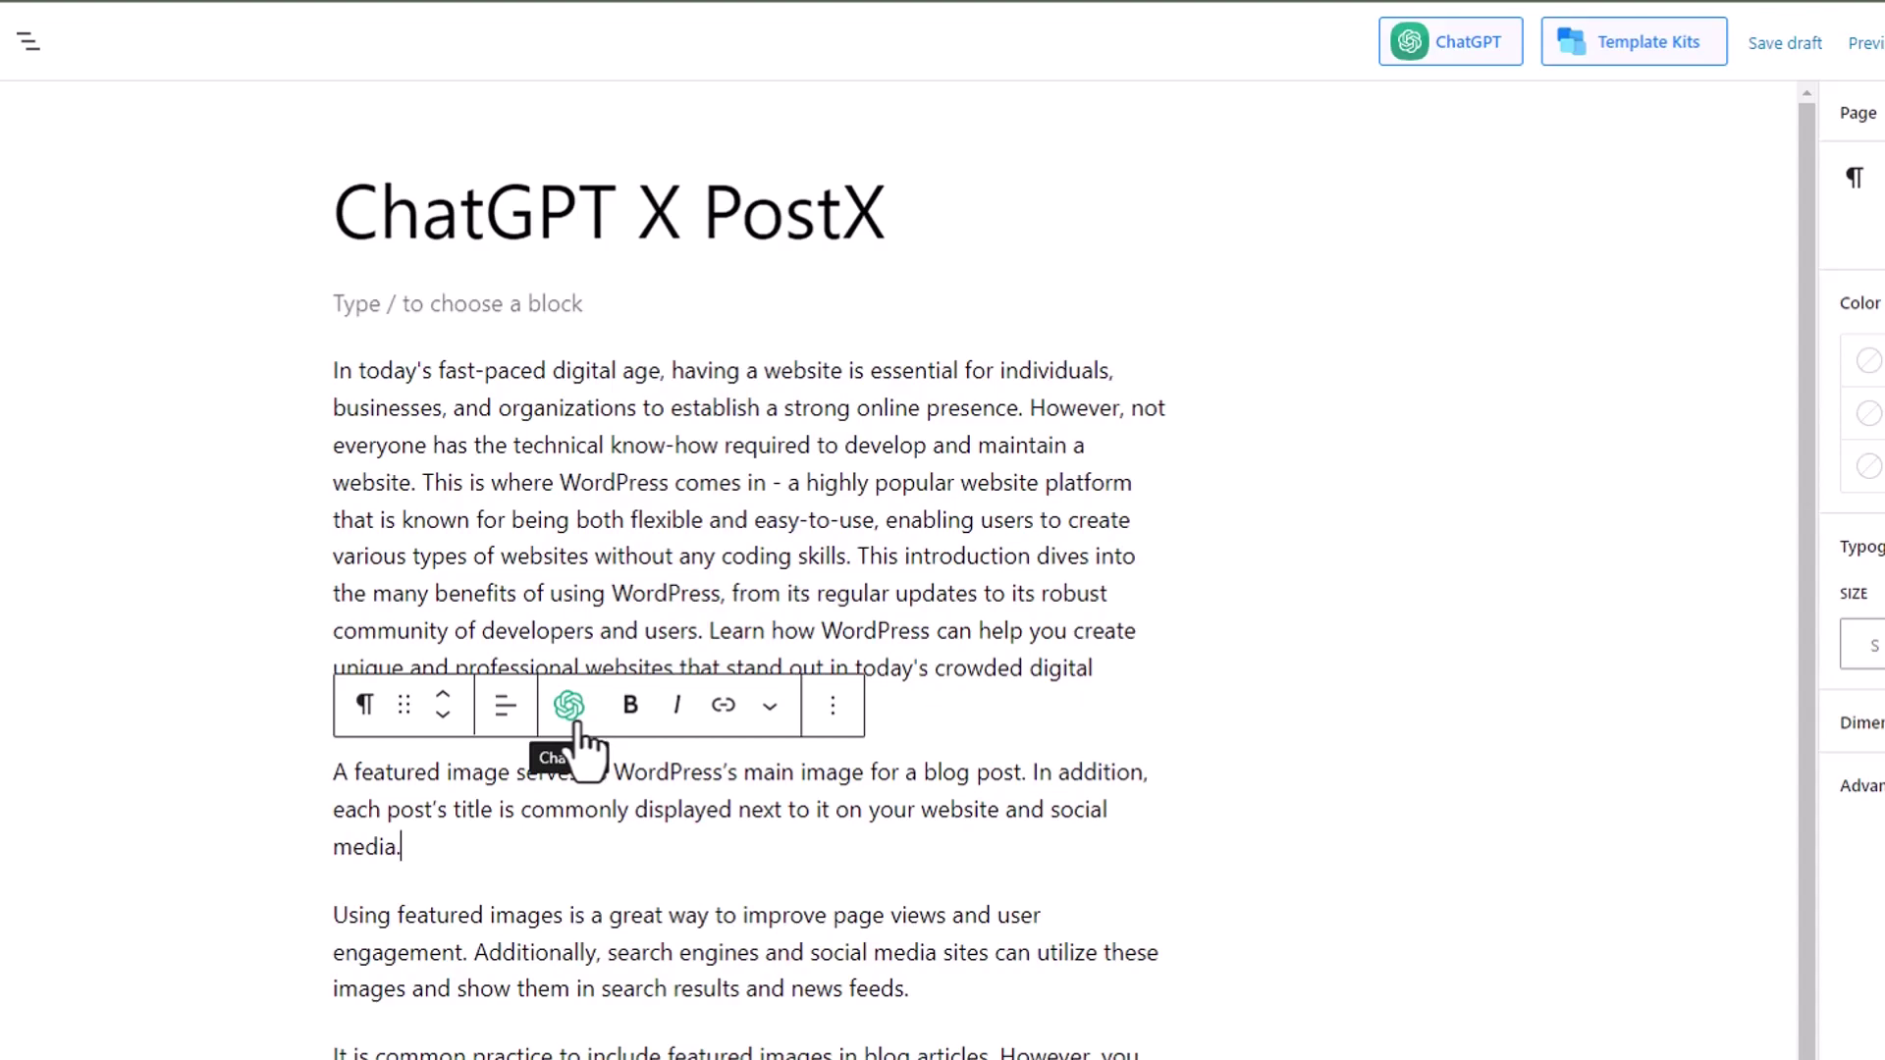
Make the featured-image paragraph longer, improve it, and import the result
{"action": "left_click", "coordinate": [569, 706]}
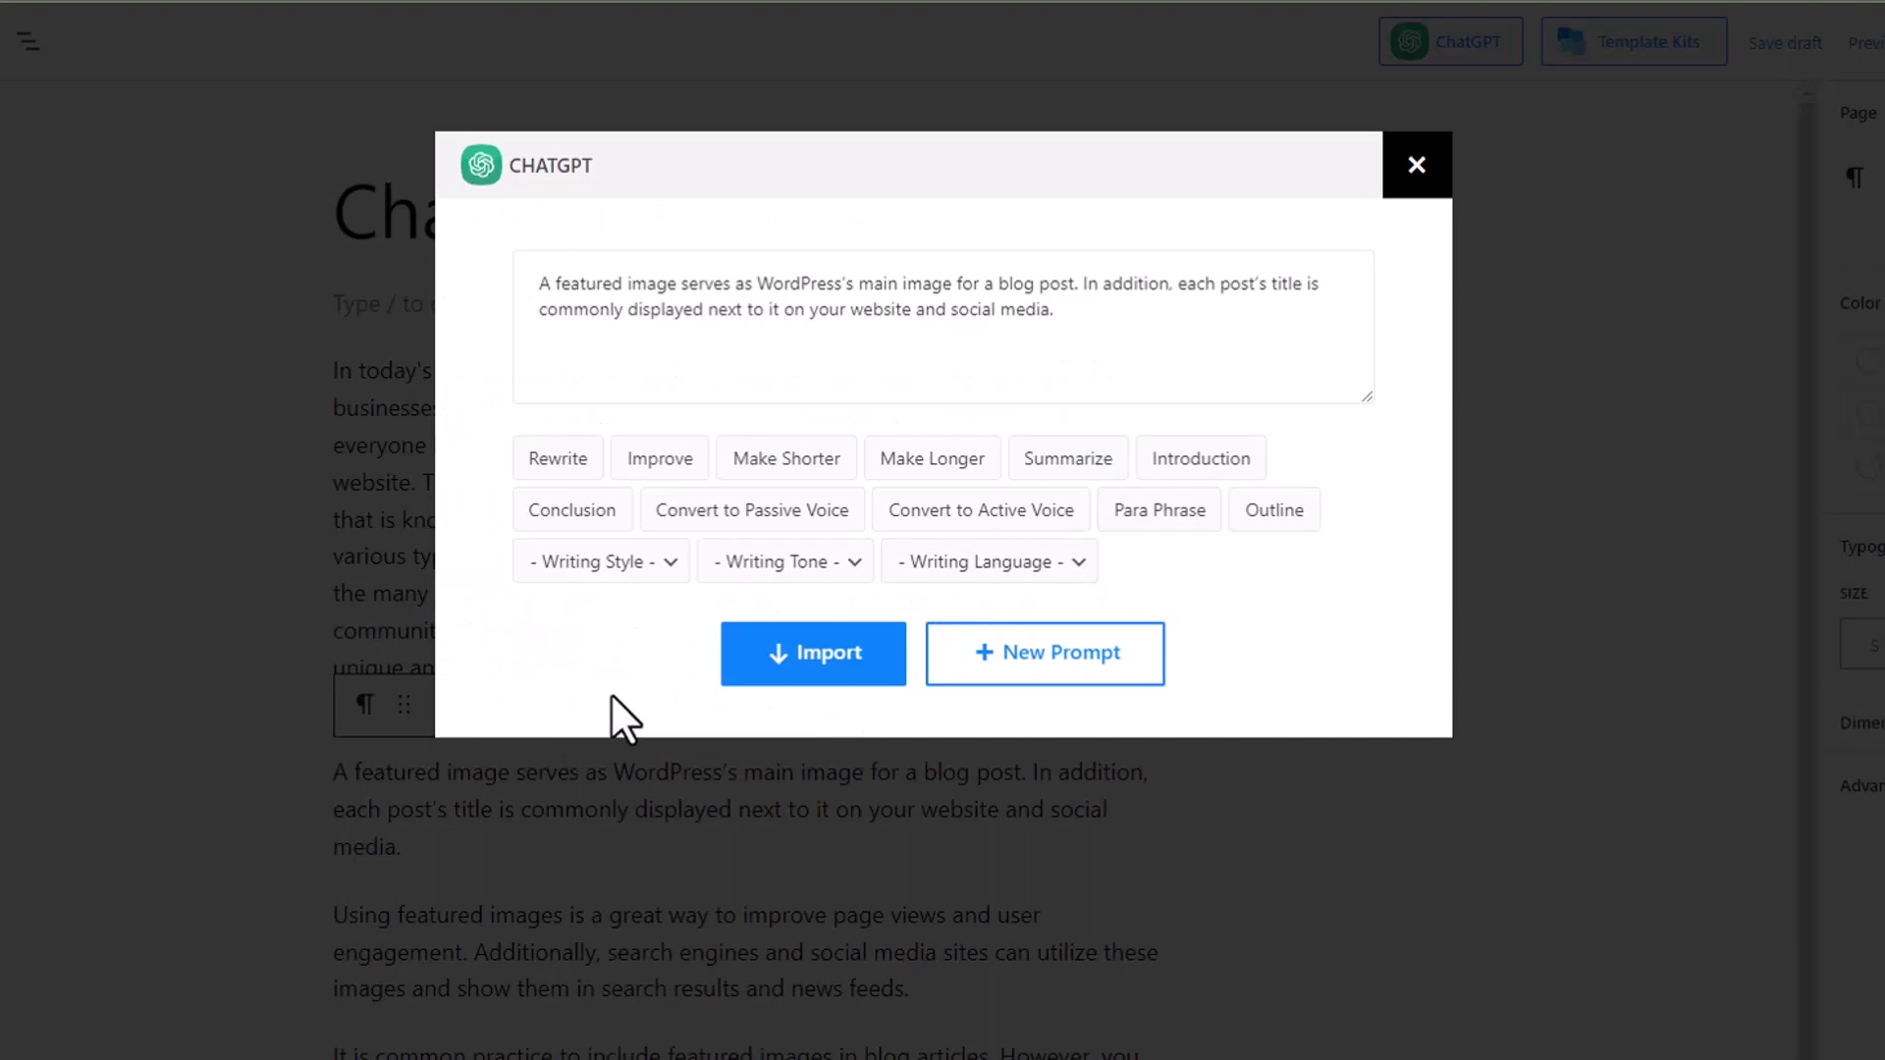
{"action": "left_click", "coordinate": [932, 464]}
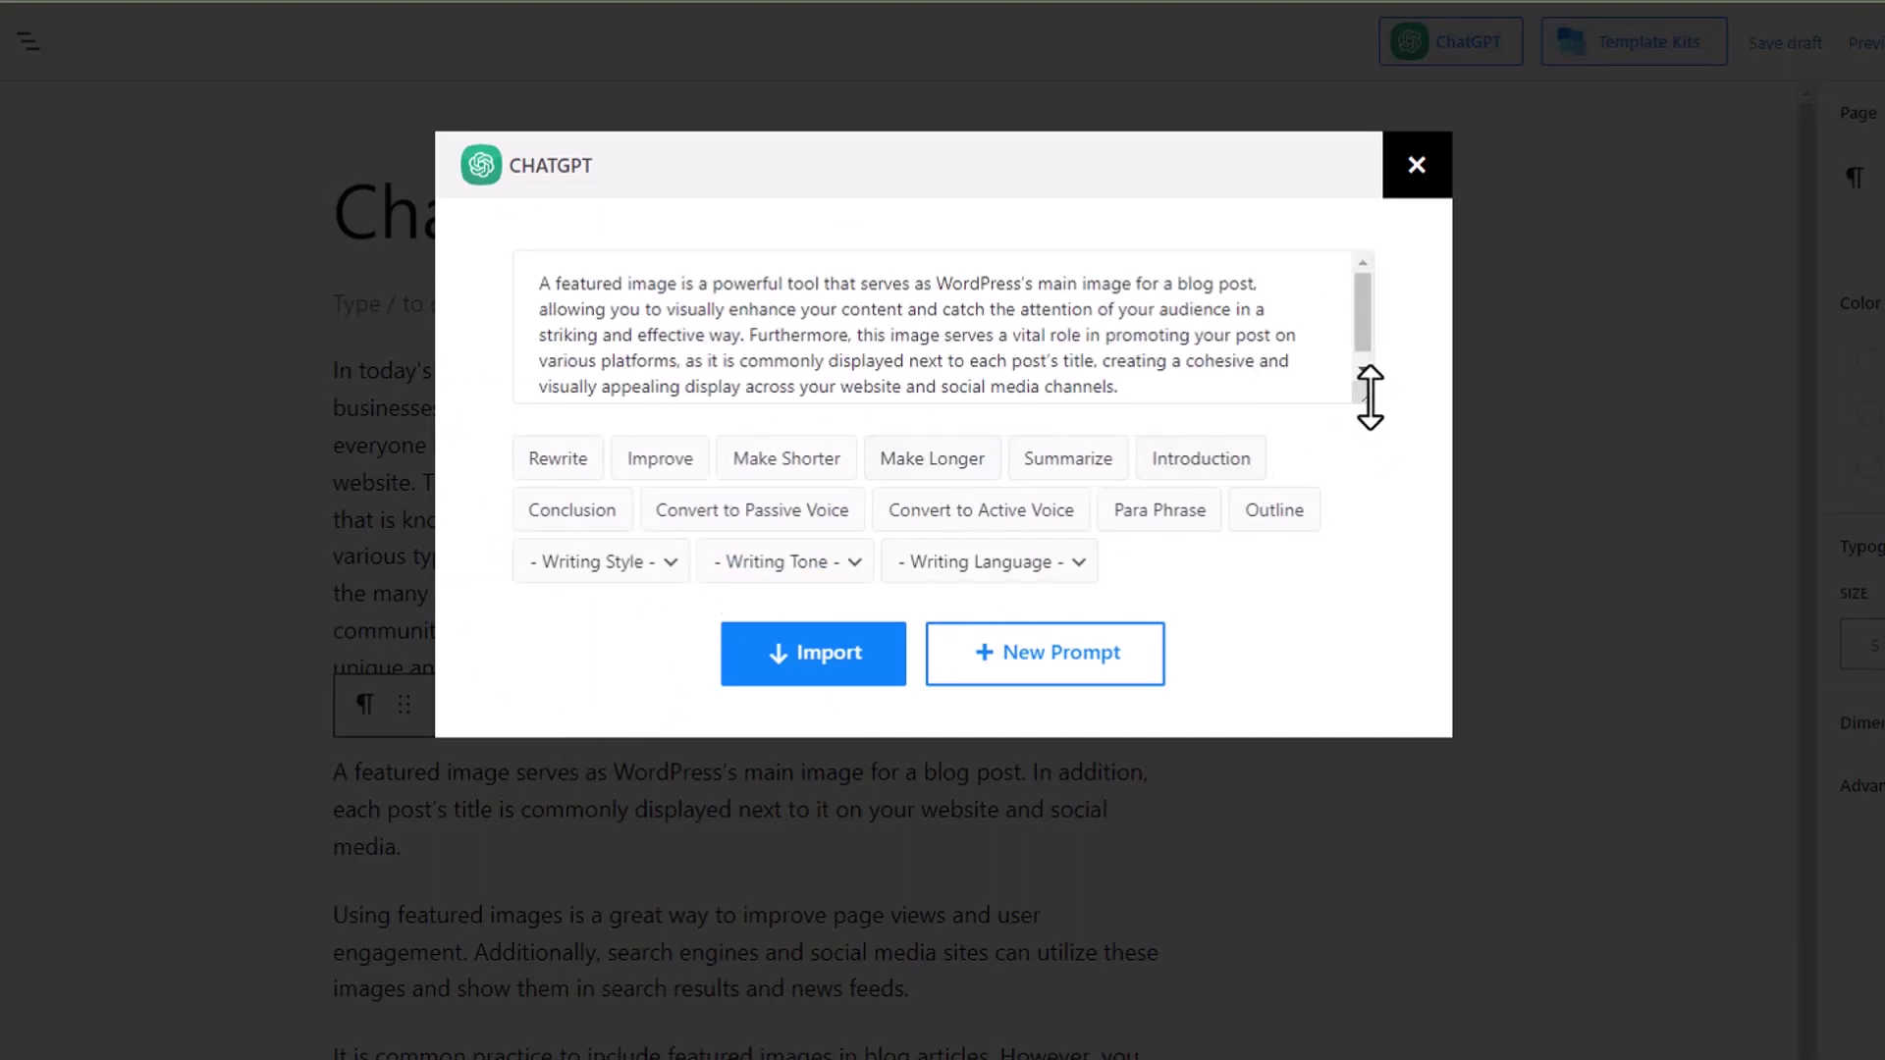
{"action": "left_click_drag", "start_coordinate": [1367, 397], "coordinate": [1367, 507]}
{"action": "left_click", "coordinate": [677, 609]}
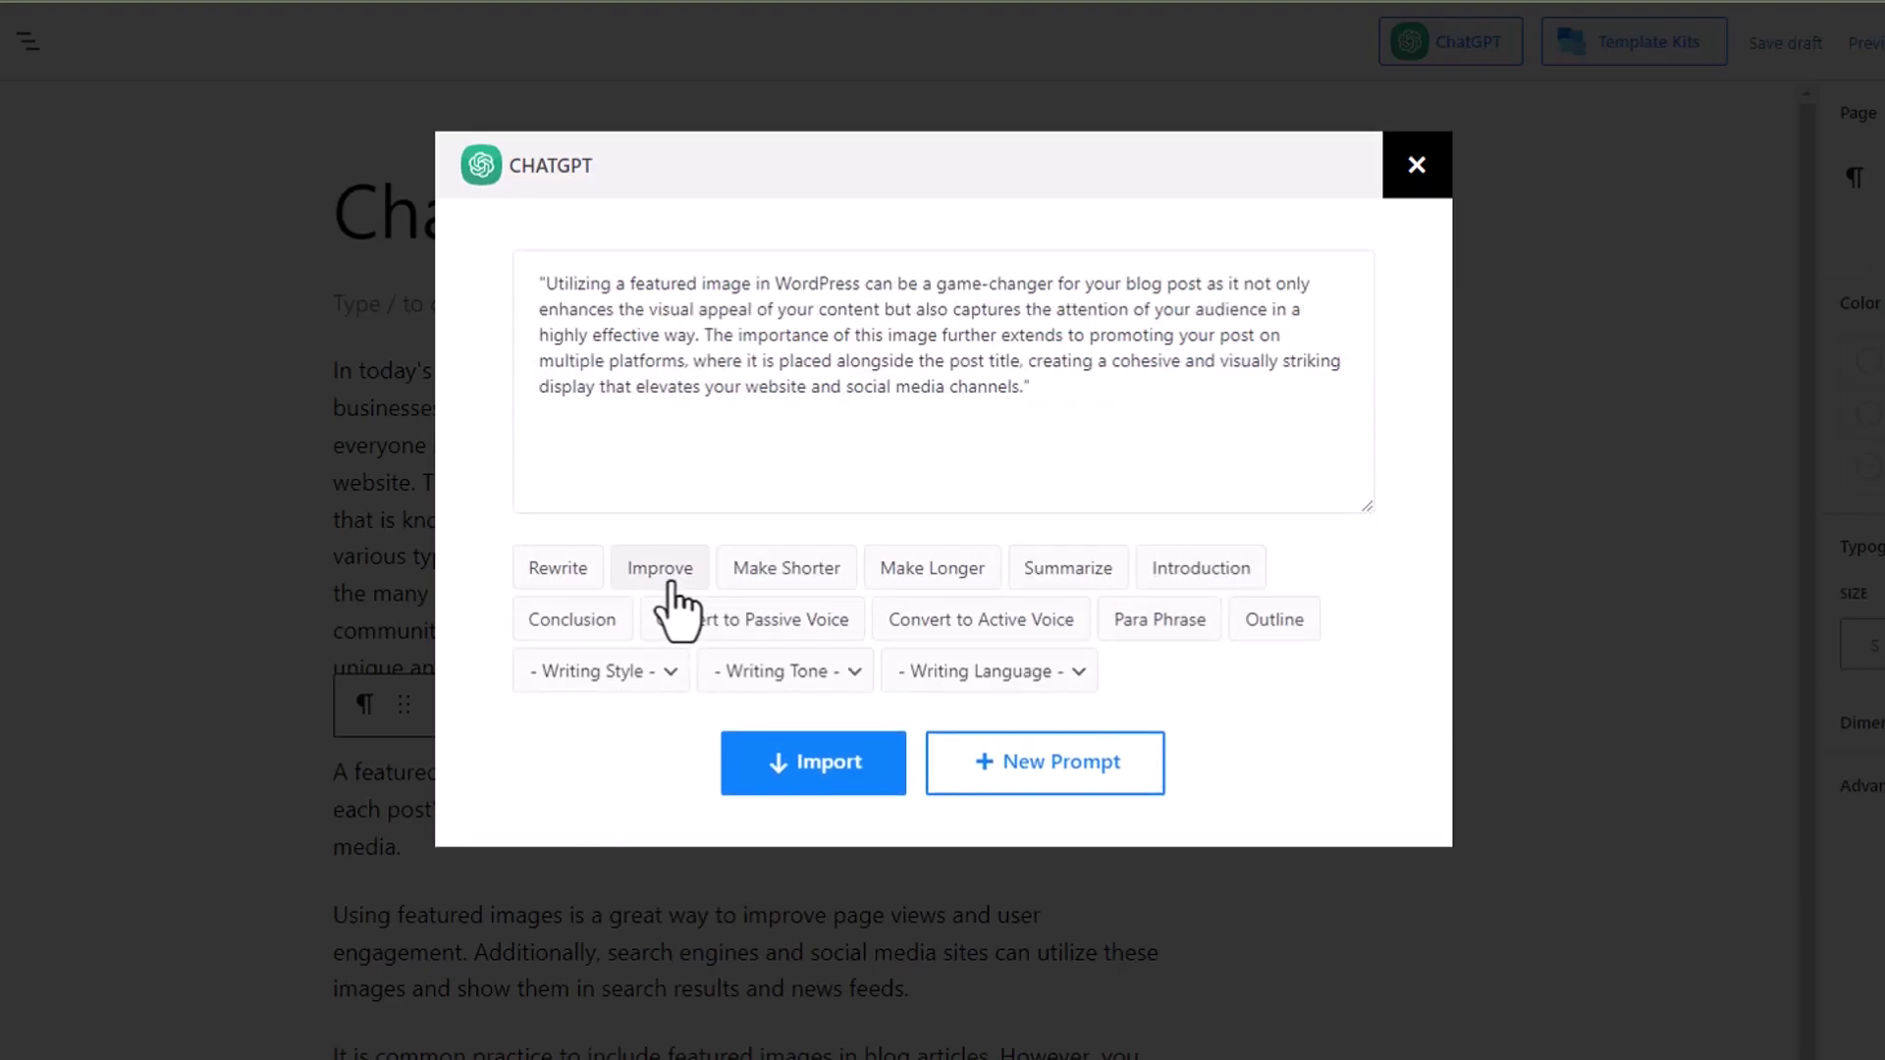
{"action": "left_click", "coordinate": [791, 780]}
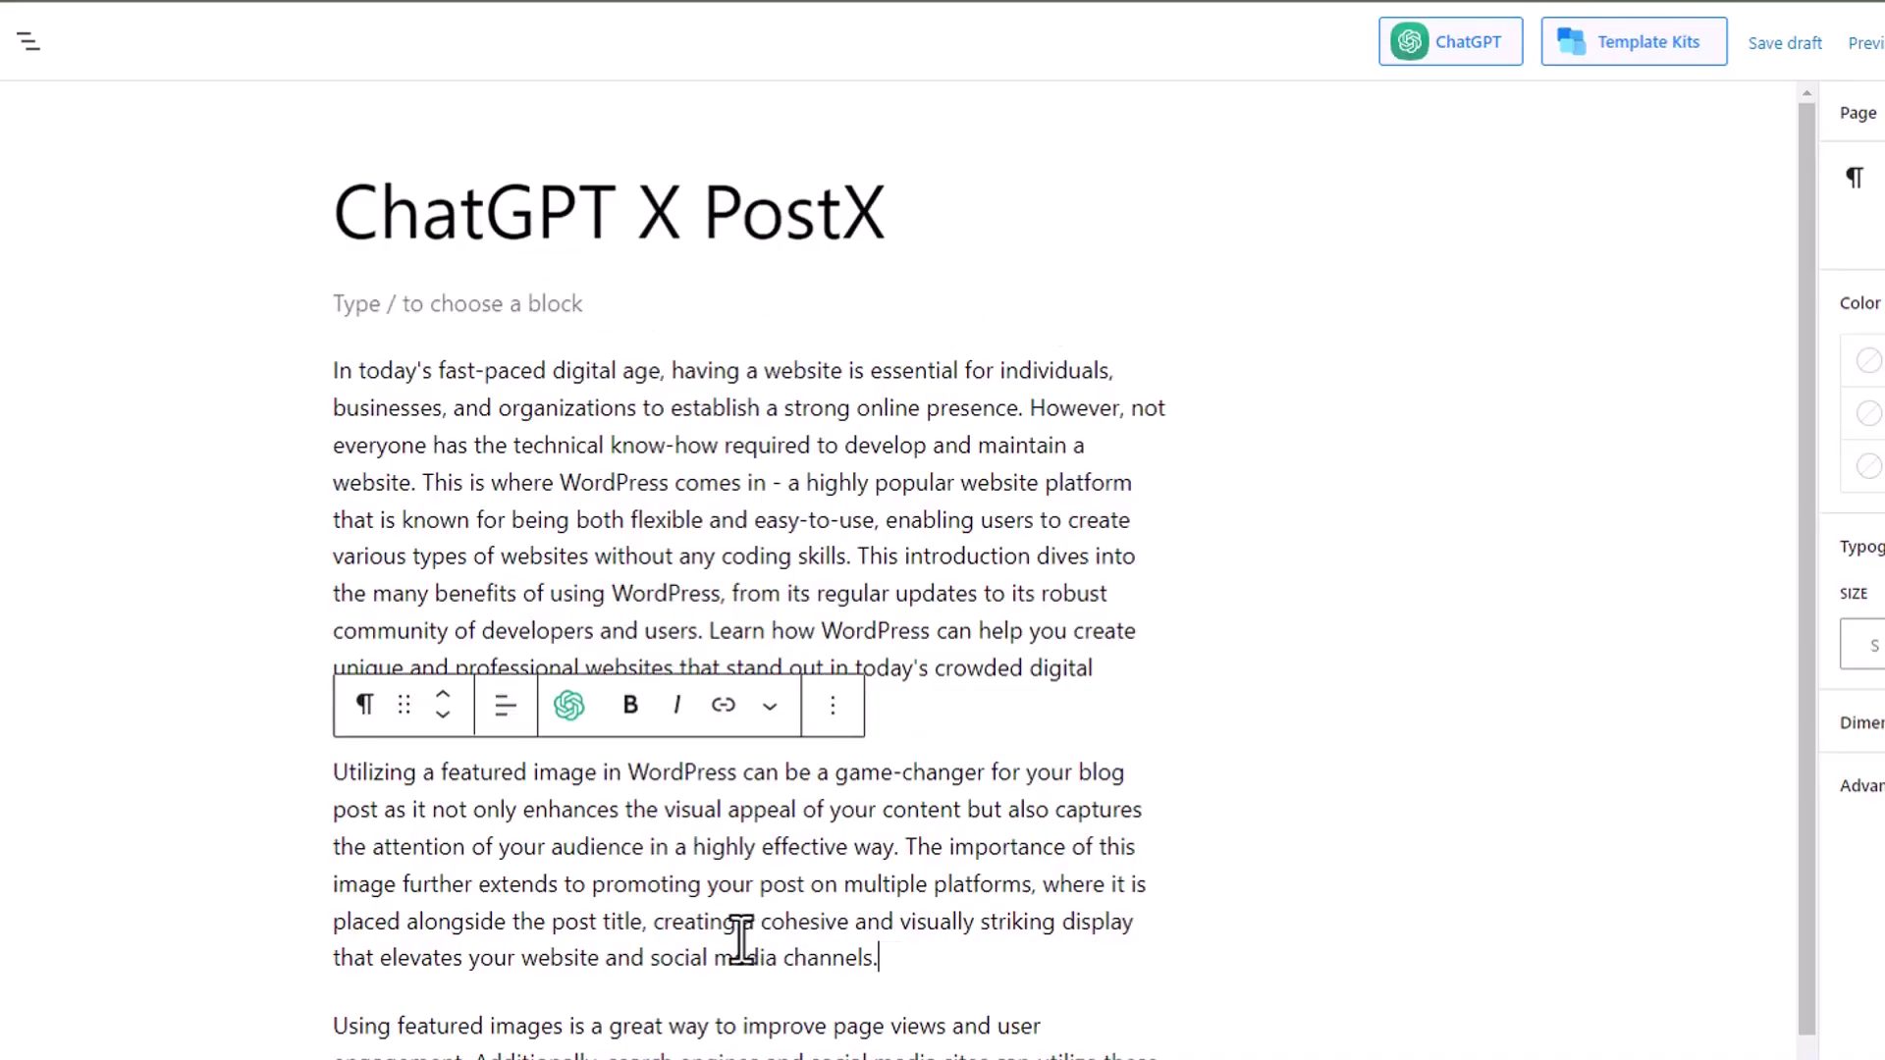
Rewrite the third paragraph's first sentence with ChatGPT and import it into the paragraph
{"action": "scroll", "coordinate": [742, 943], "scroll_direction": "down", "scroll_amount": 3}
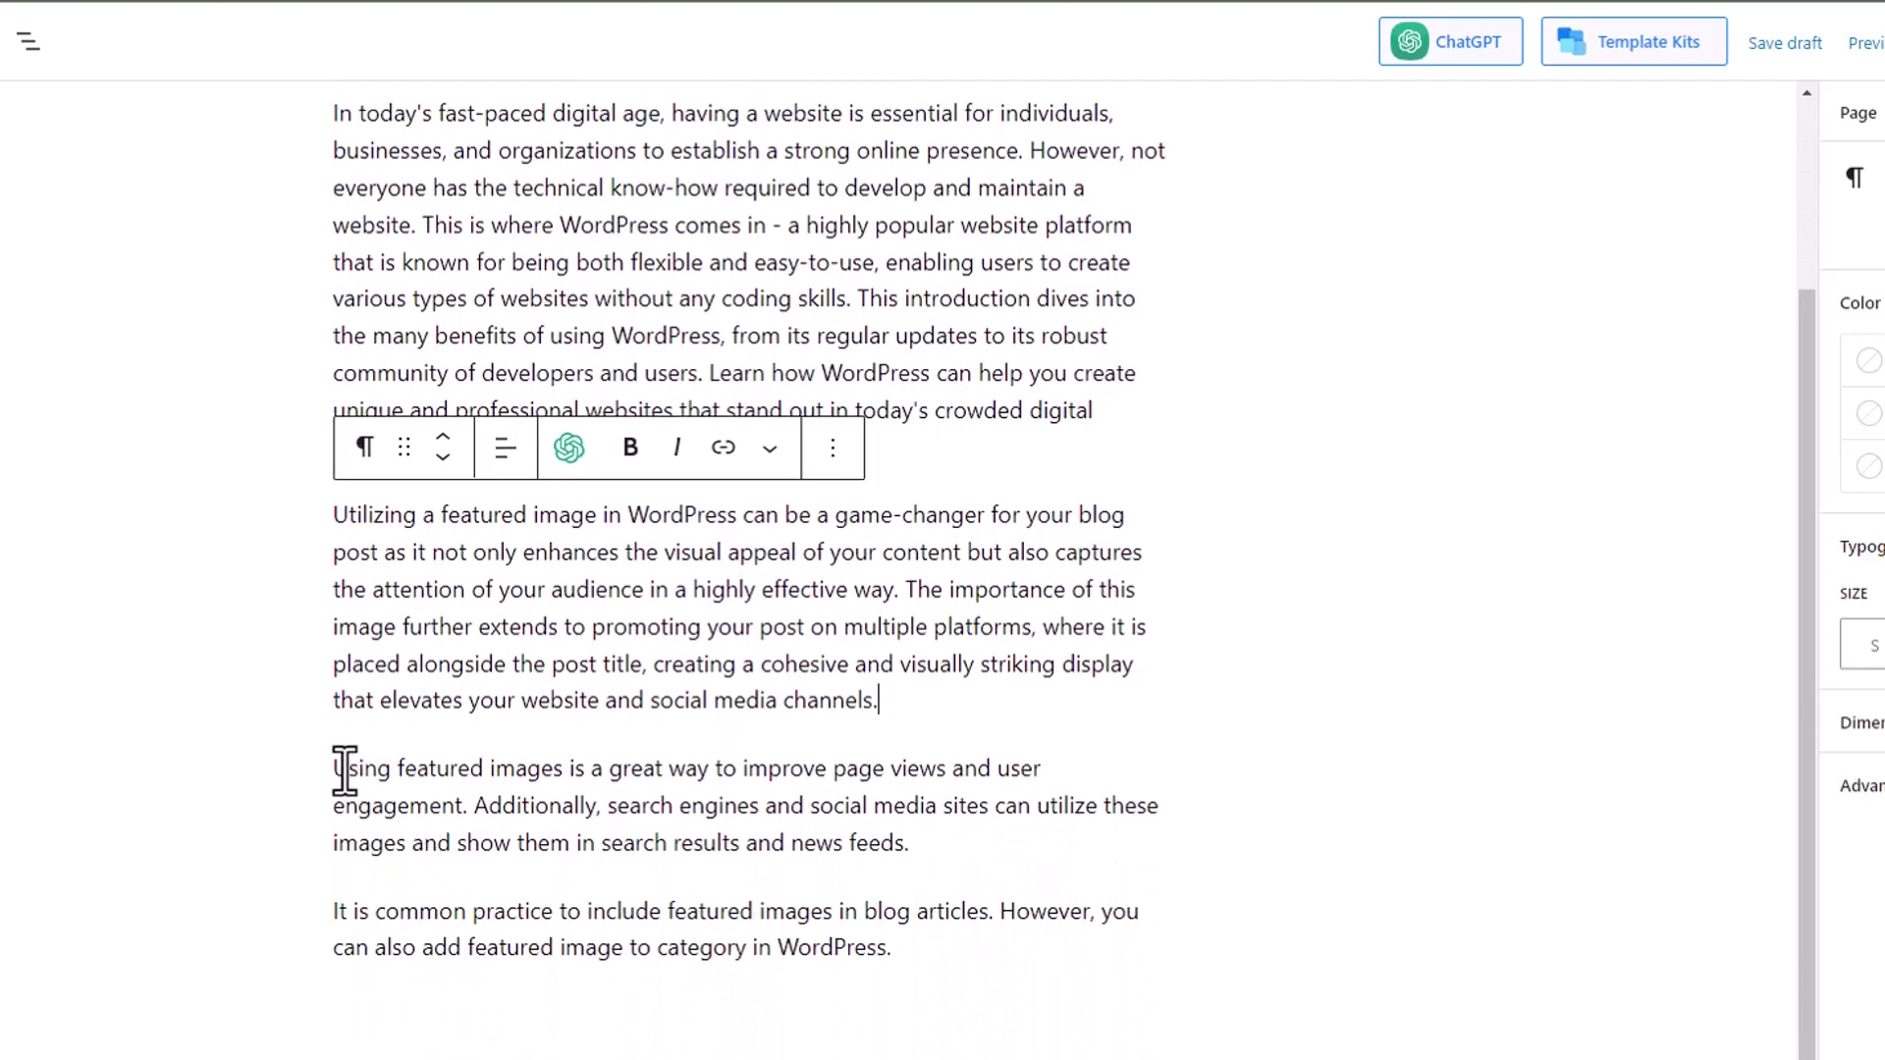
{"action": "left_click_drag", "start_coordinate": [345, 770], "coordinate": [463, 810]}
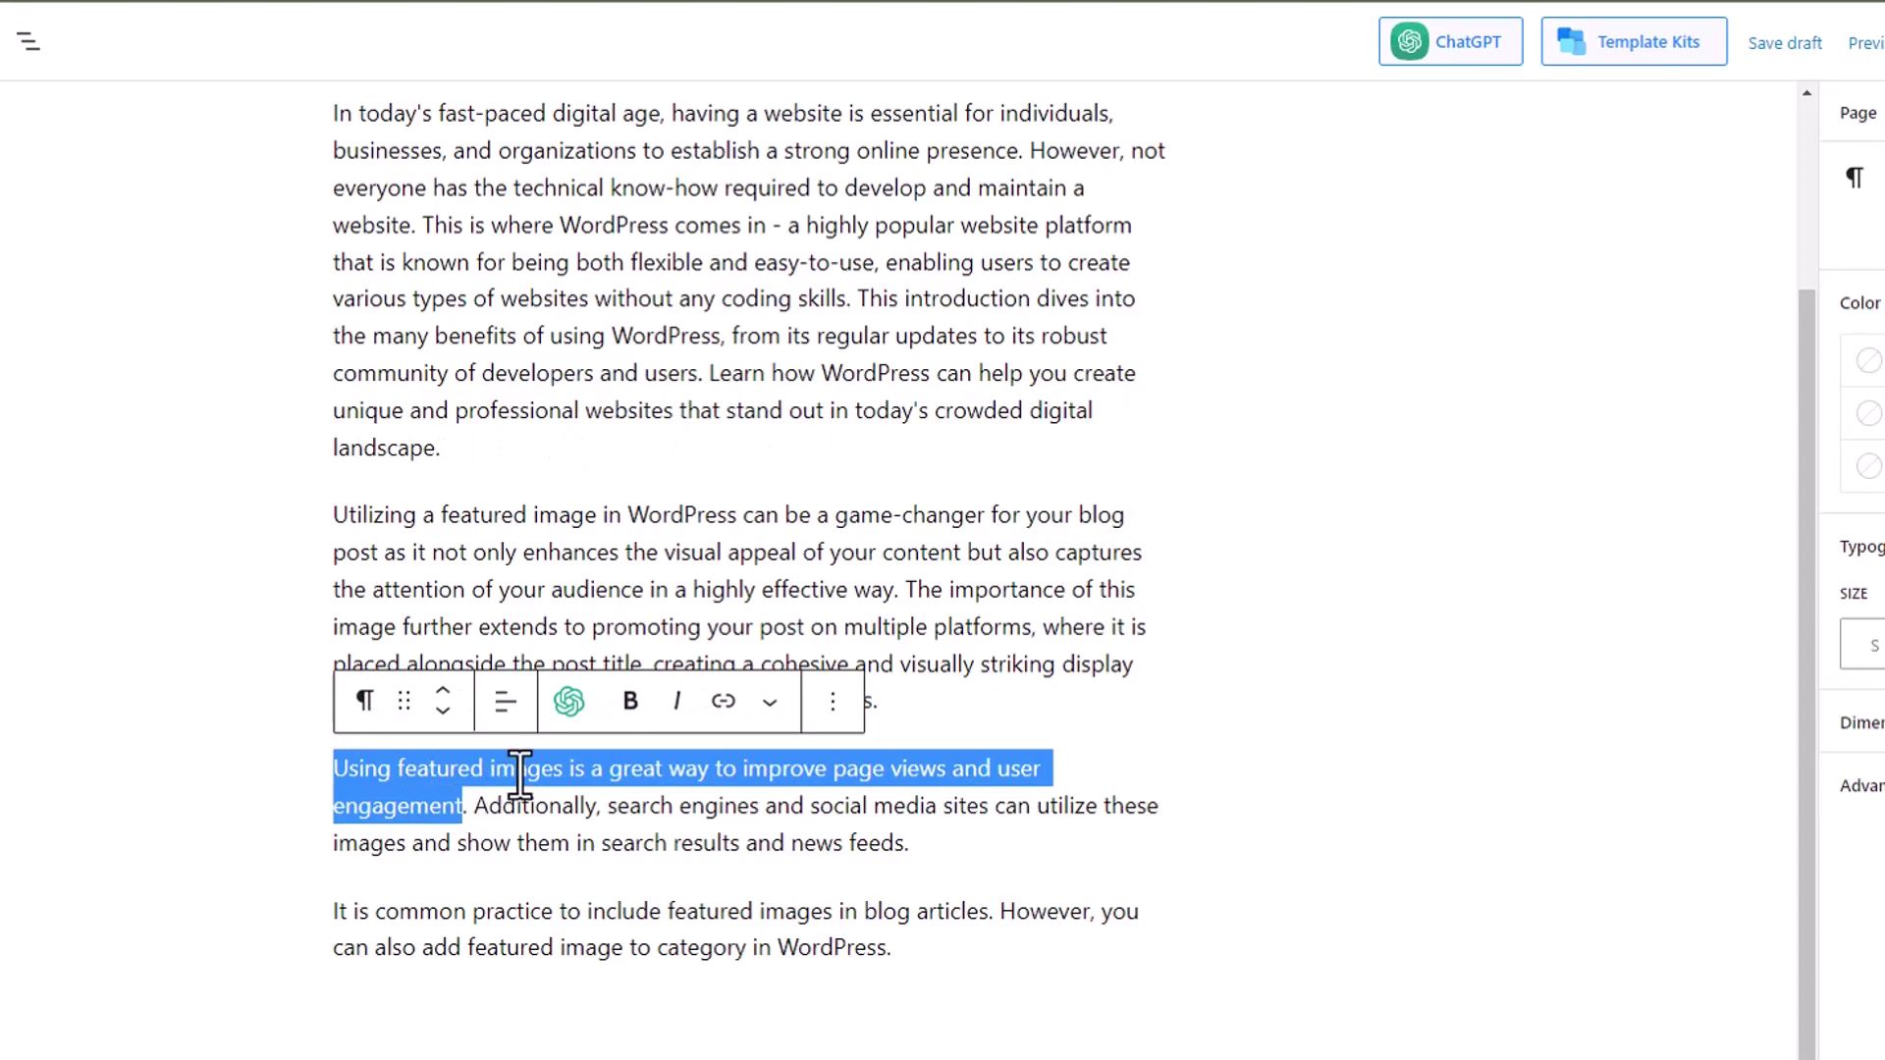
{"action": "left_click", "coordinate": [568, 702]}
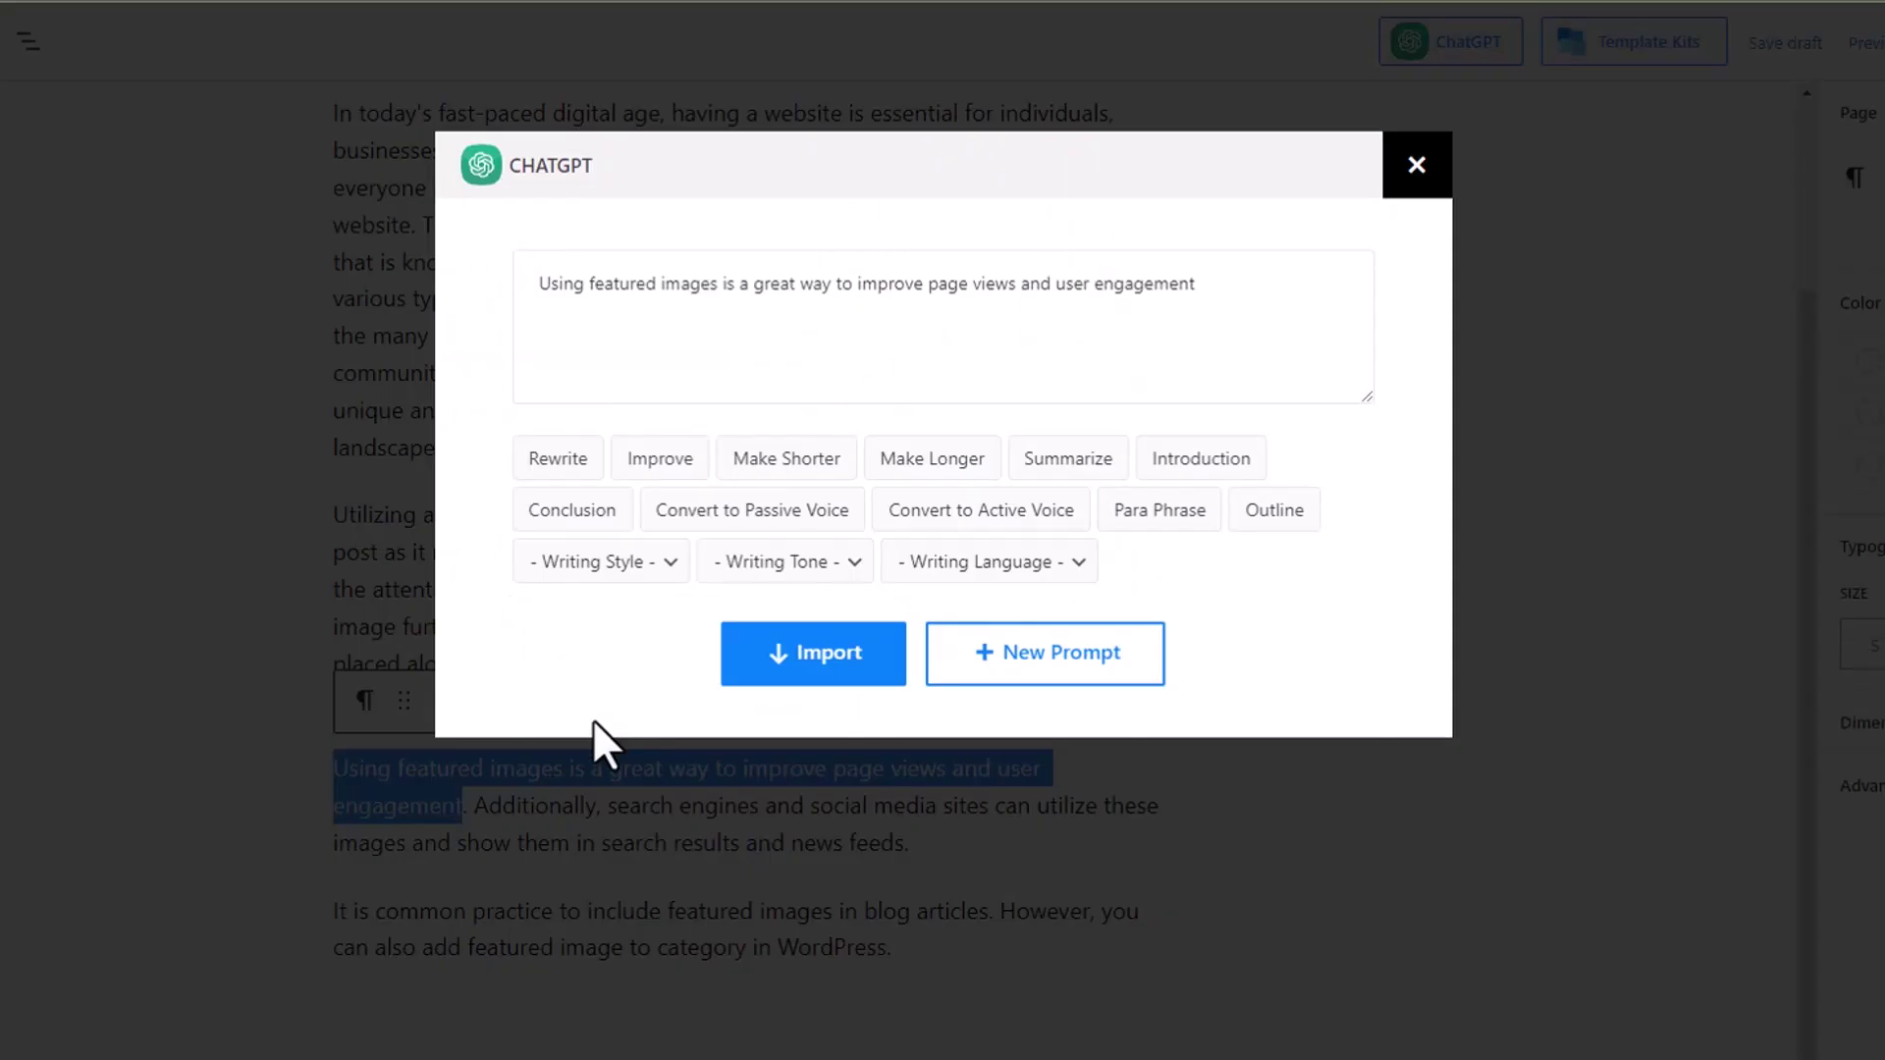
{"action": "left_click", "coordinate": [589, 460]}
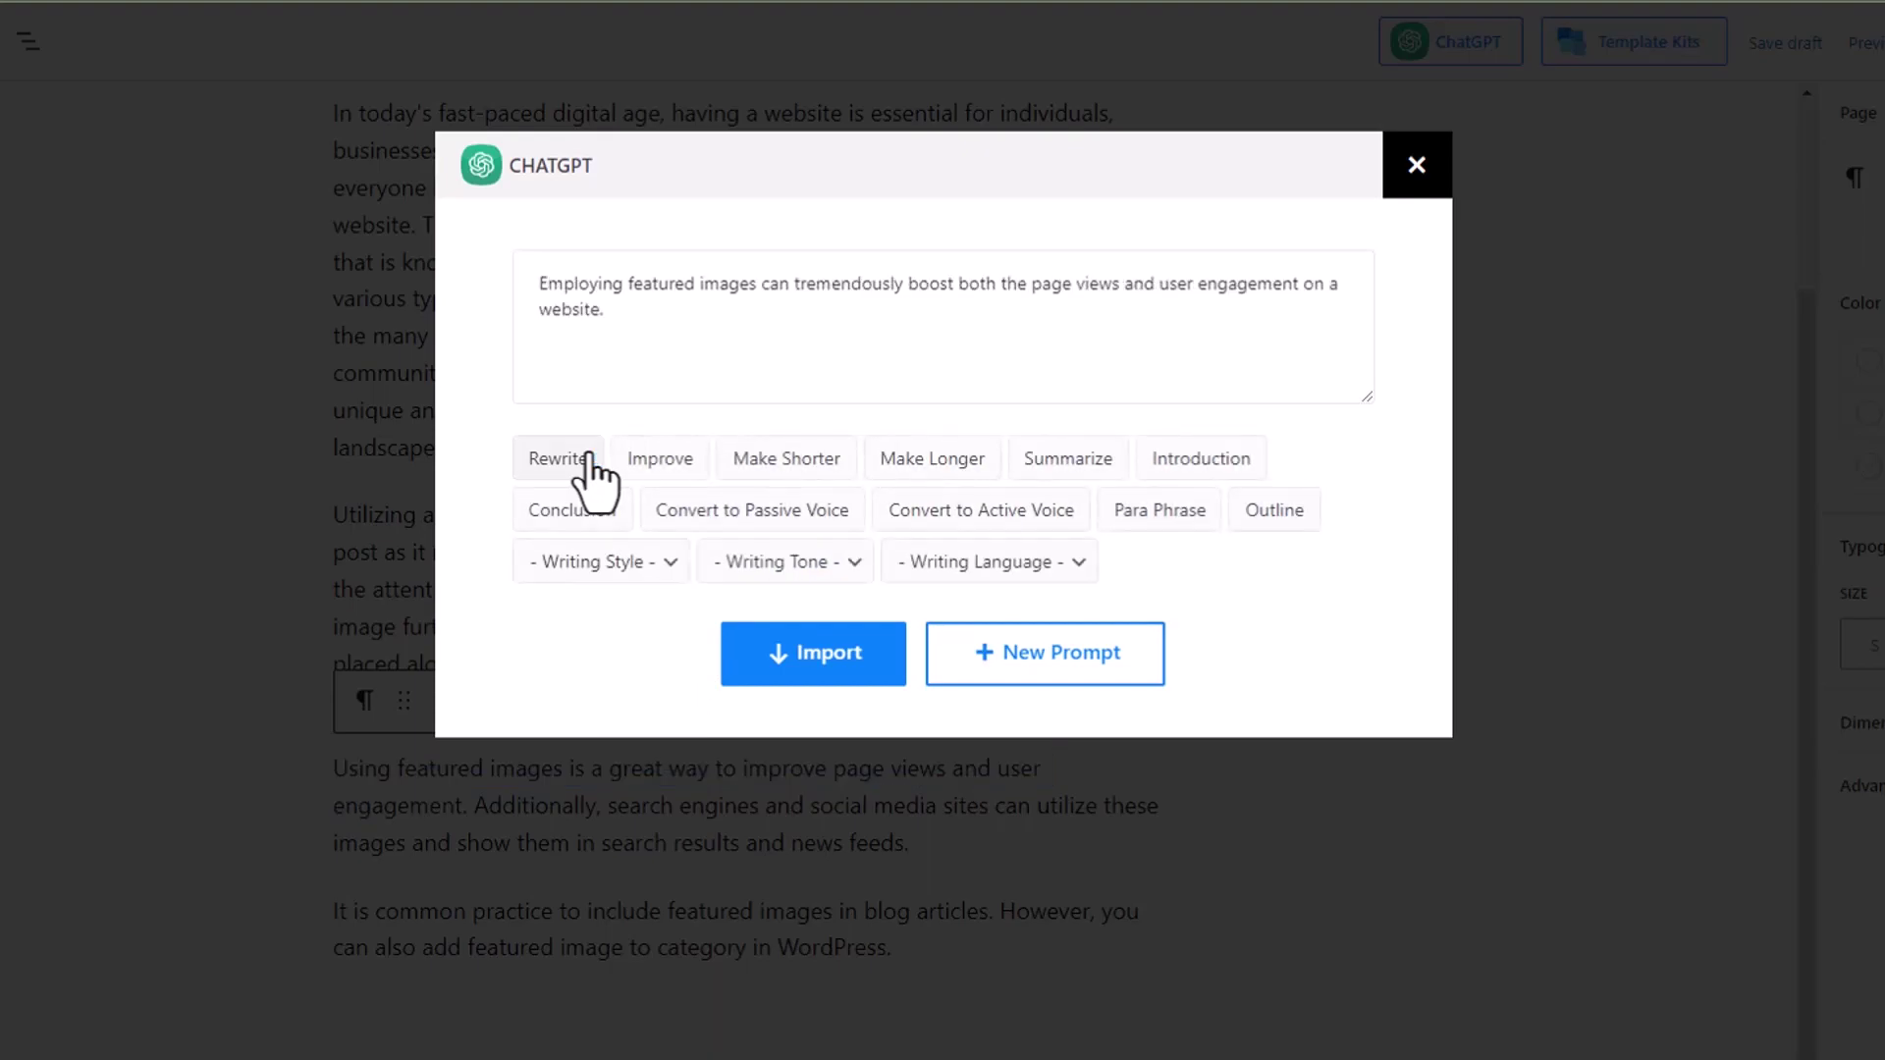
{"action": "left_click", "coordinate": [800, 674]}
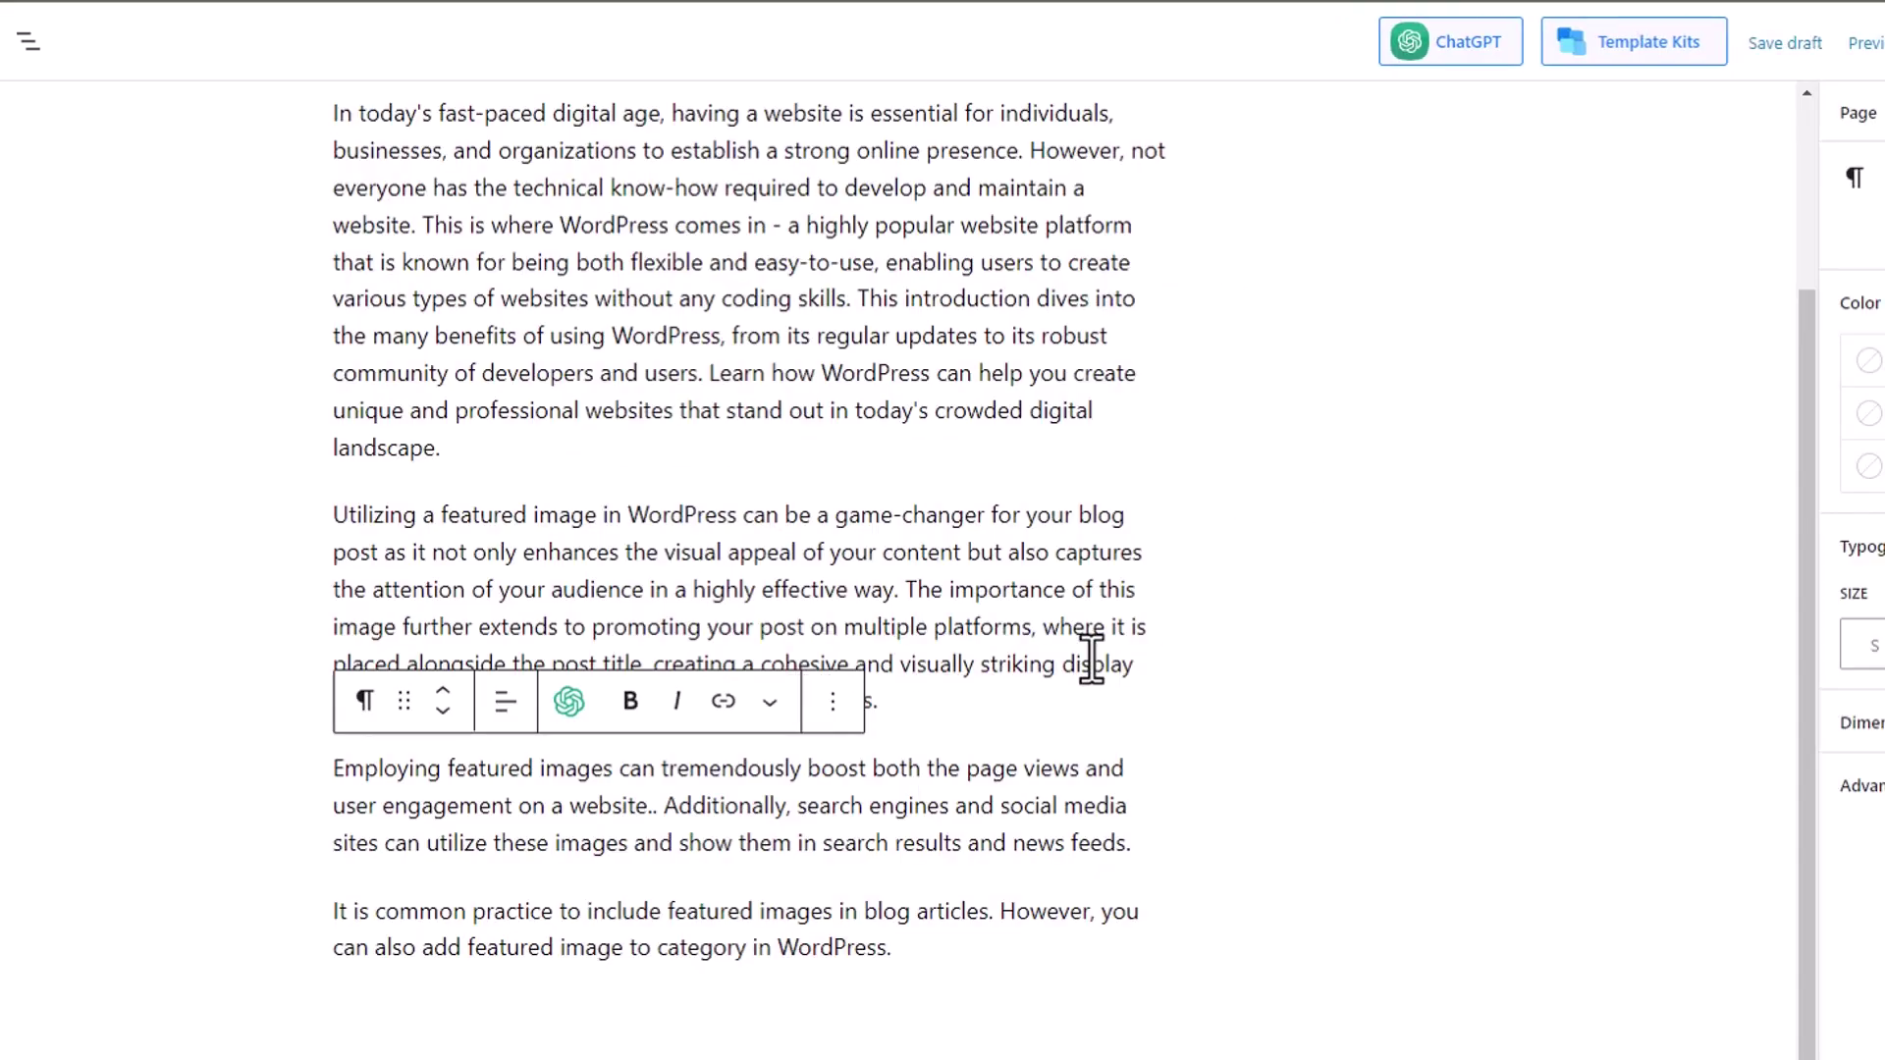
{"action": "left_click", "coordinate": [1172, 660]}
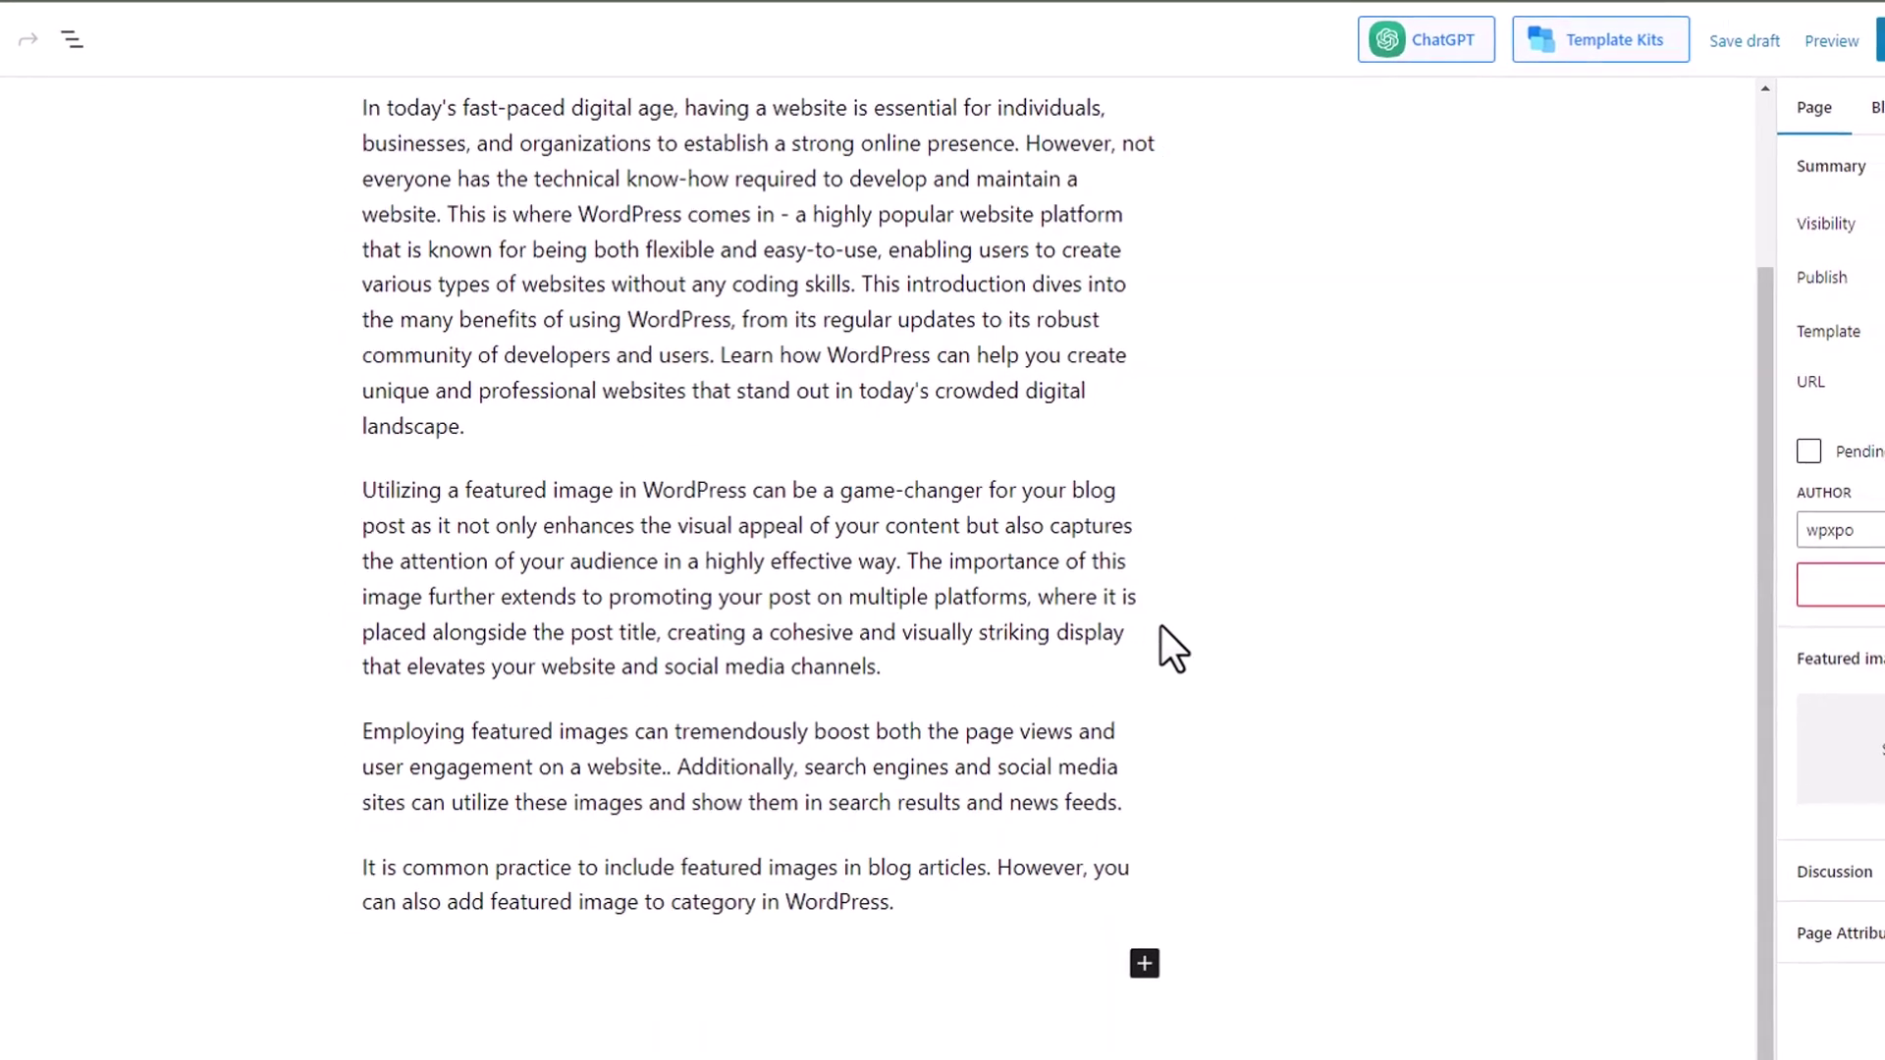